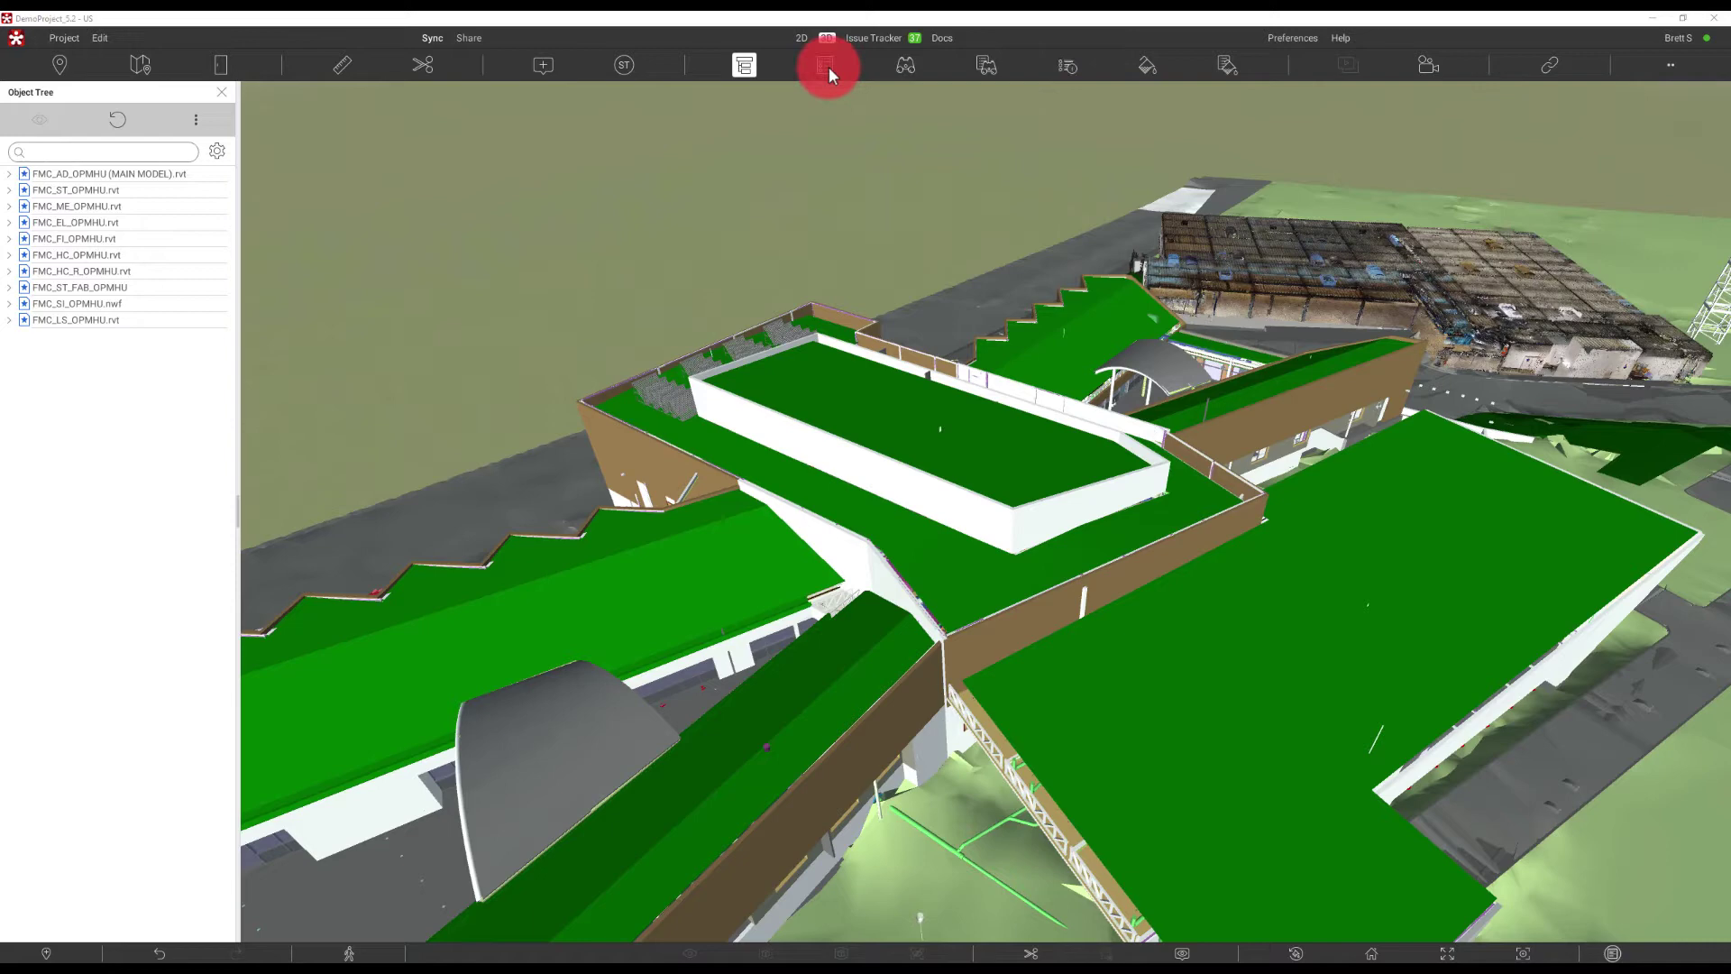
Step: Open the Find Objects search and look at its additional matching options
click(908, 65)
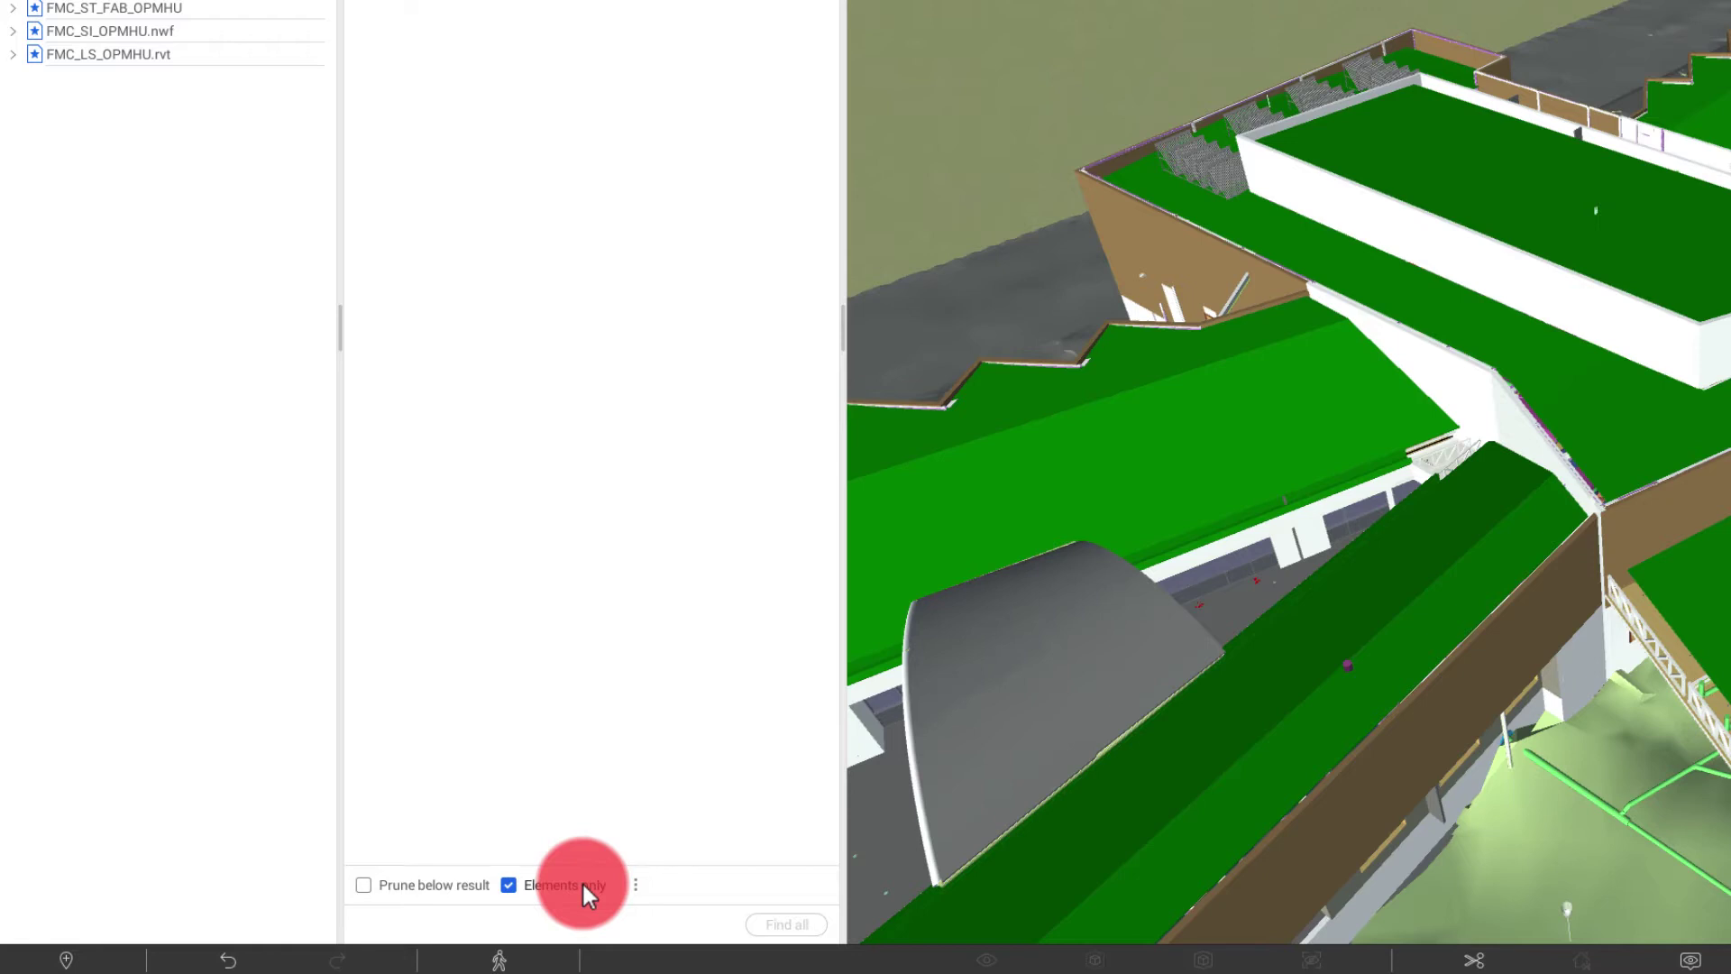
click(638, 886)
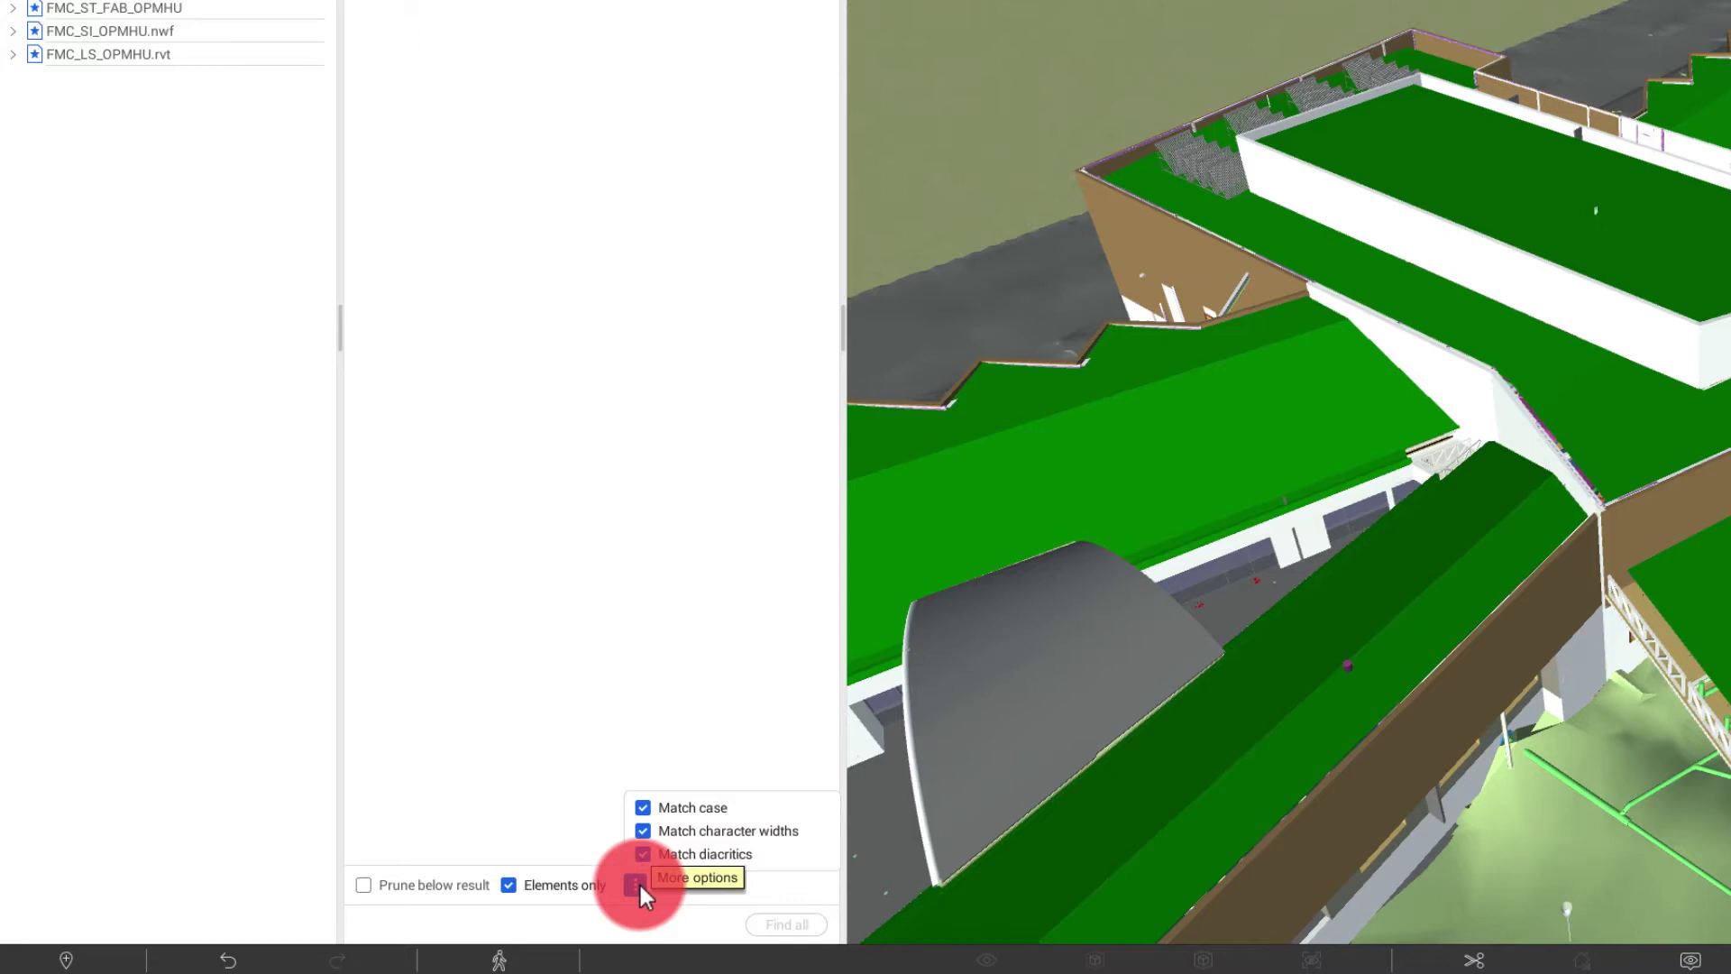
click(636, 884)
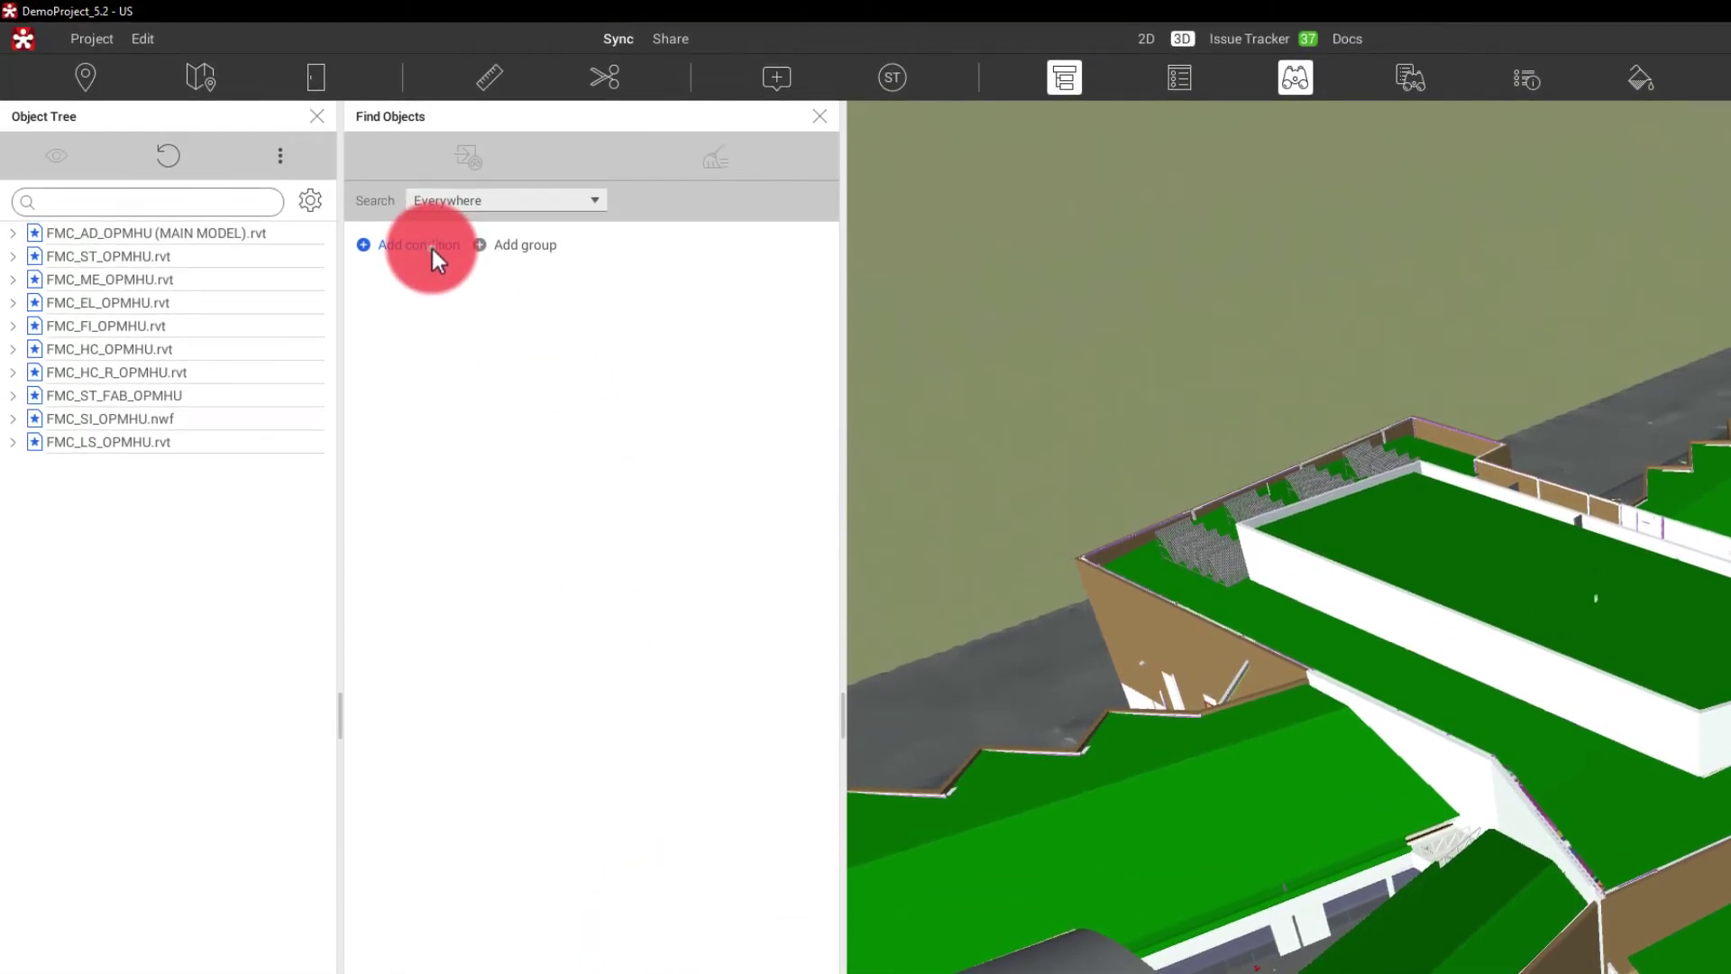
Step: Add a property condition to the object search and browse the categories available for it
click(431, 247)
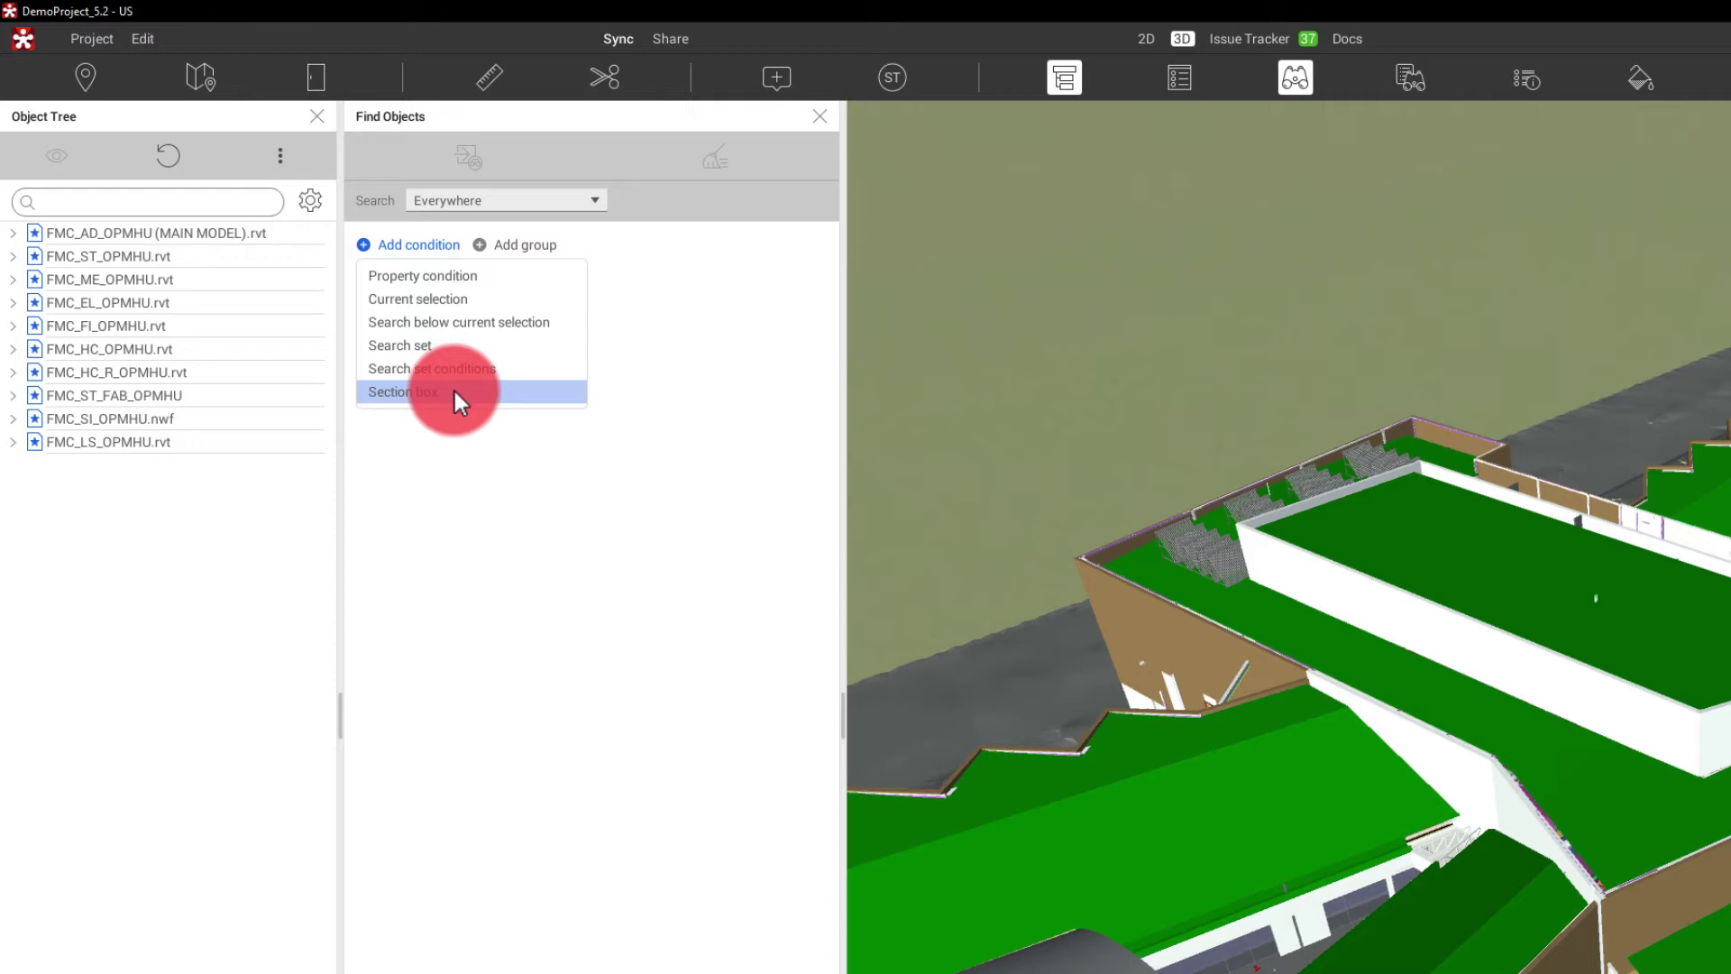
click(440, 277)
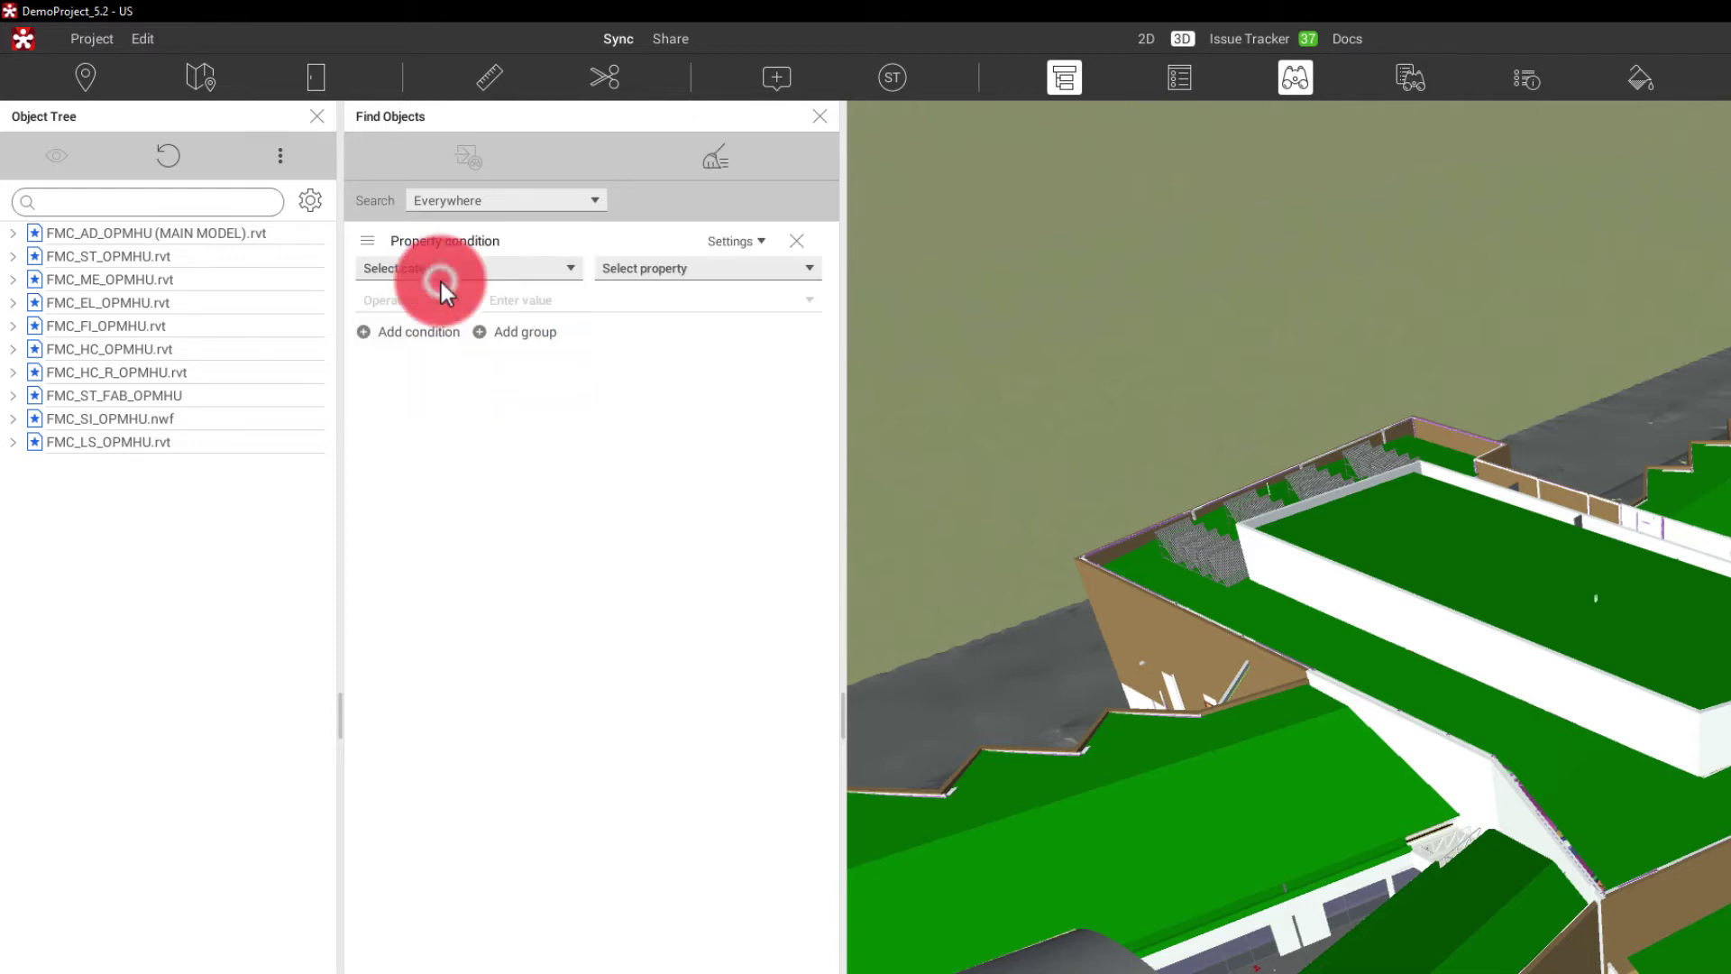
click(553, 266)
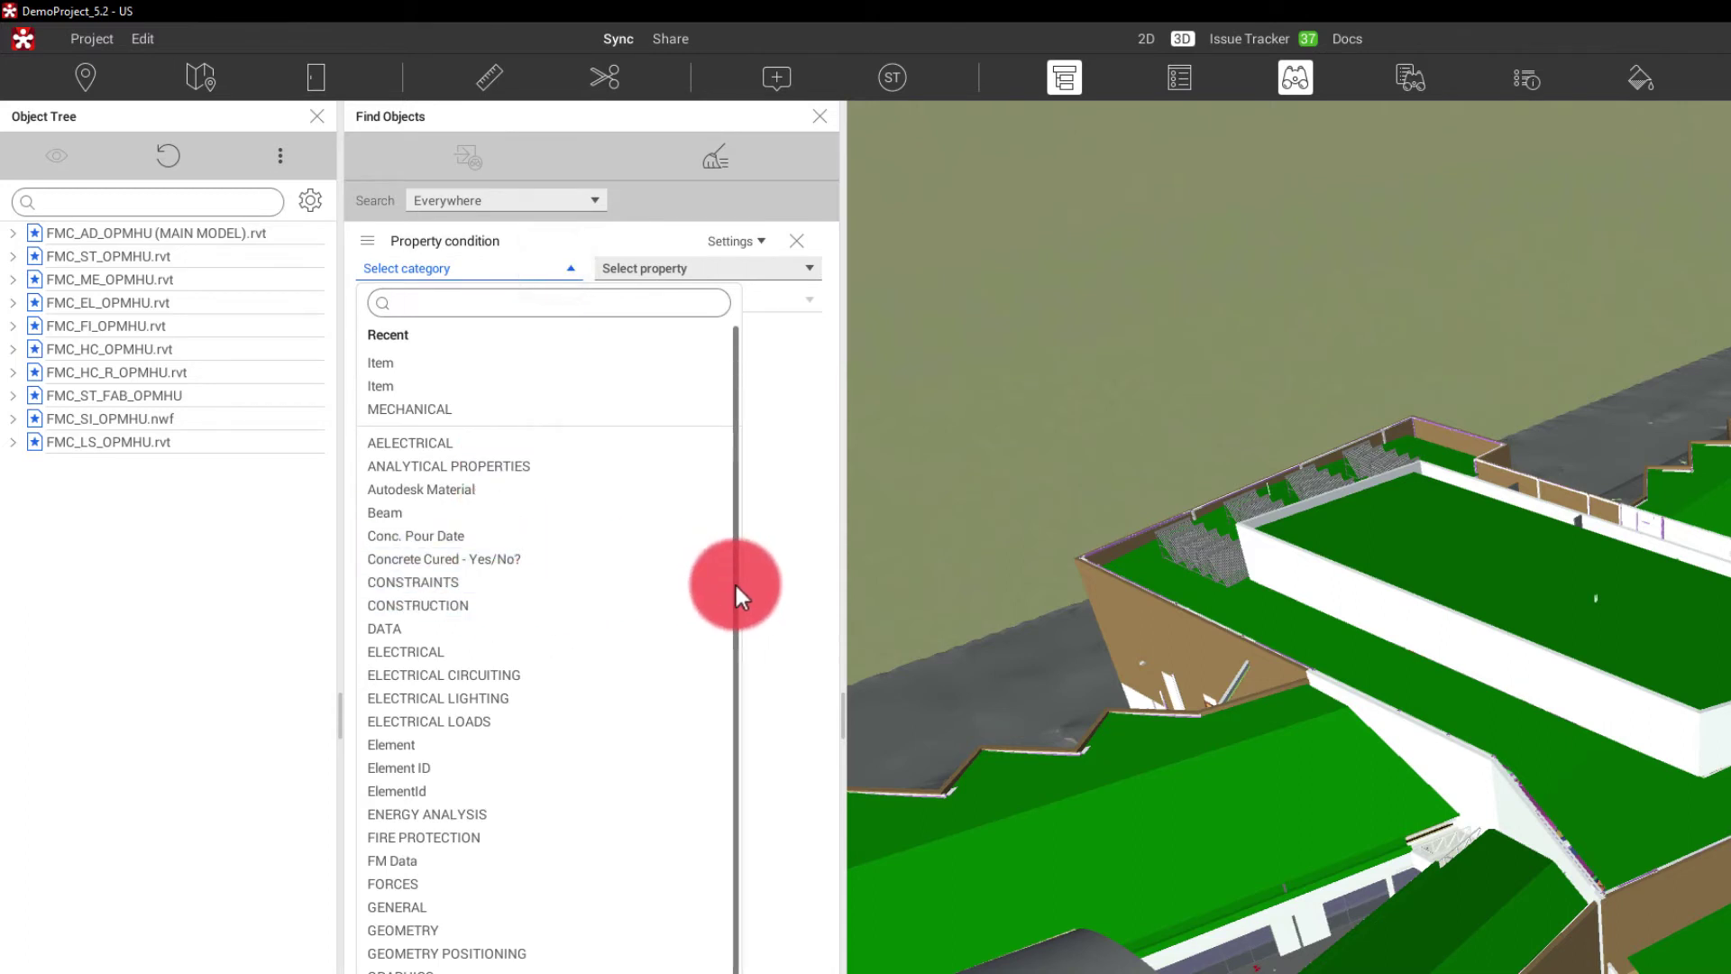
drag(735, 637, 721, 915)
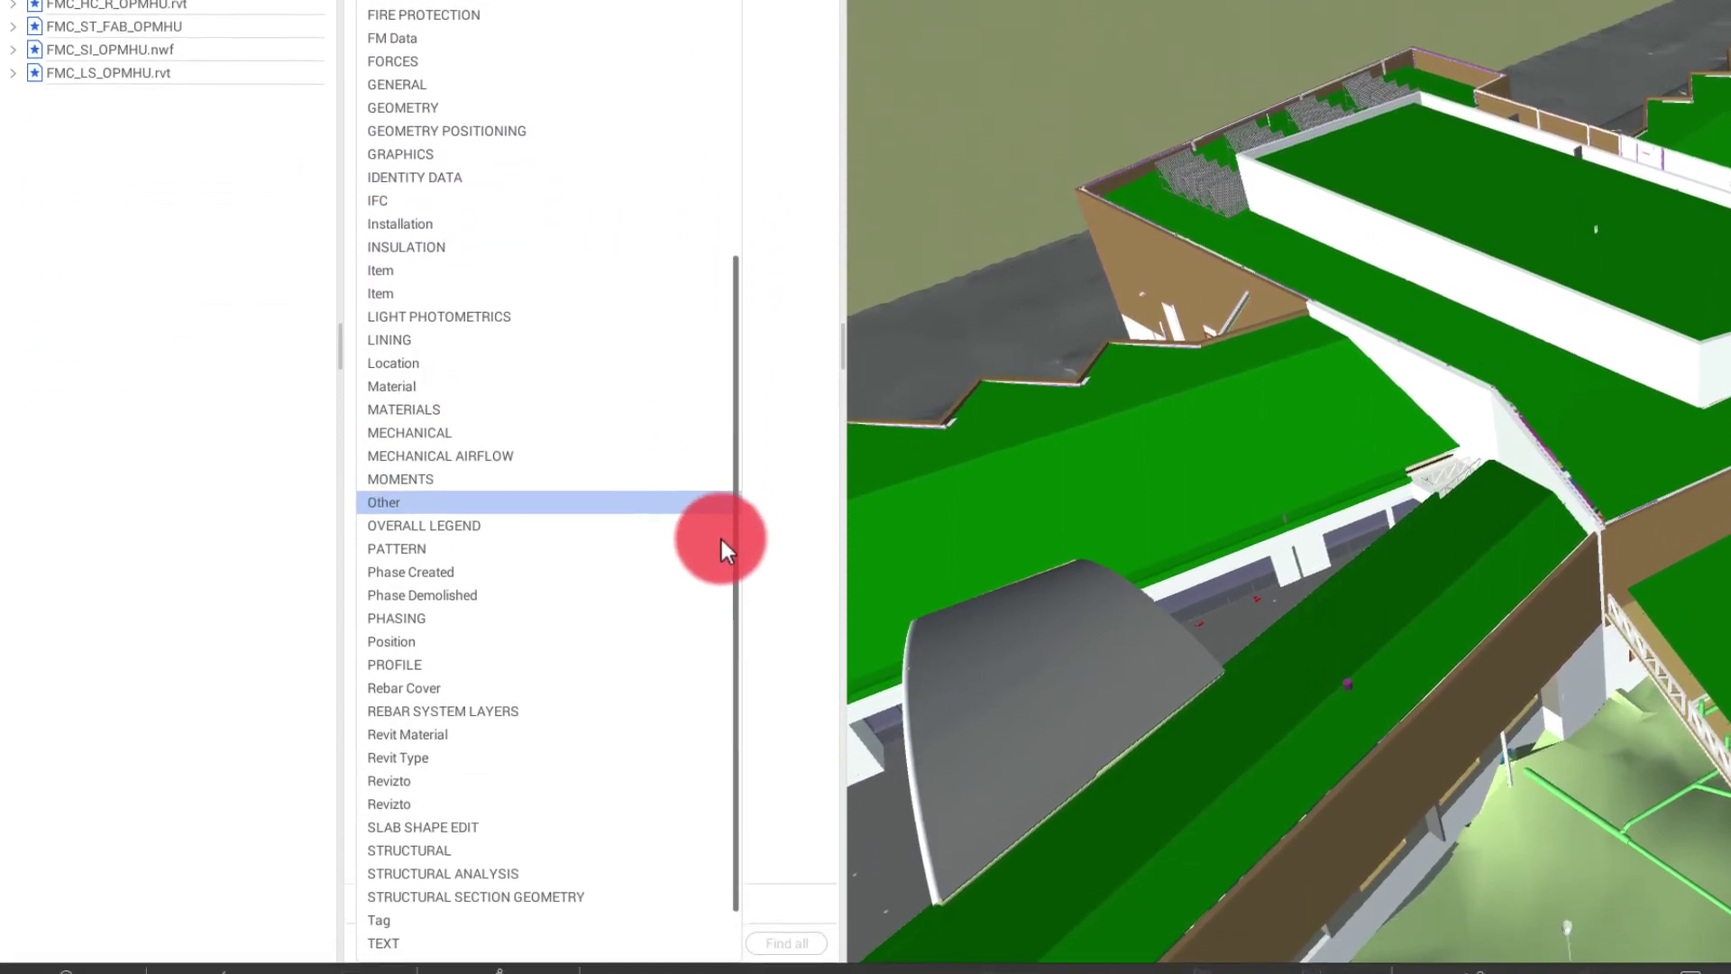
mouse_move(721, 540)
mouse_down()
mouse_move(725, 640)
mouse_move(728, 154)
mouse_move(717, 521)
mouse_up()
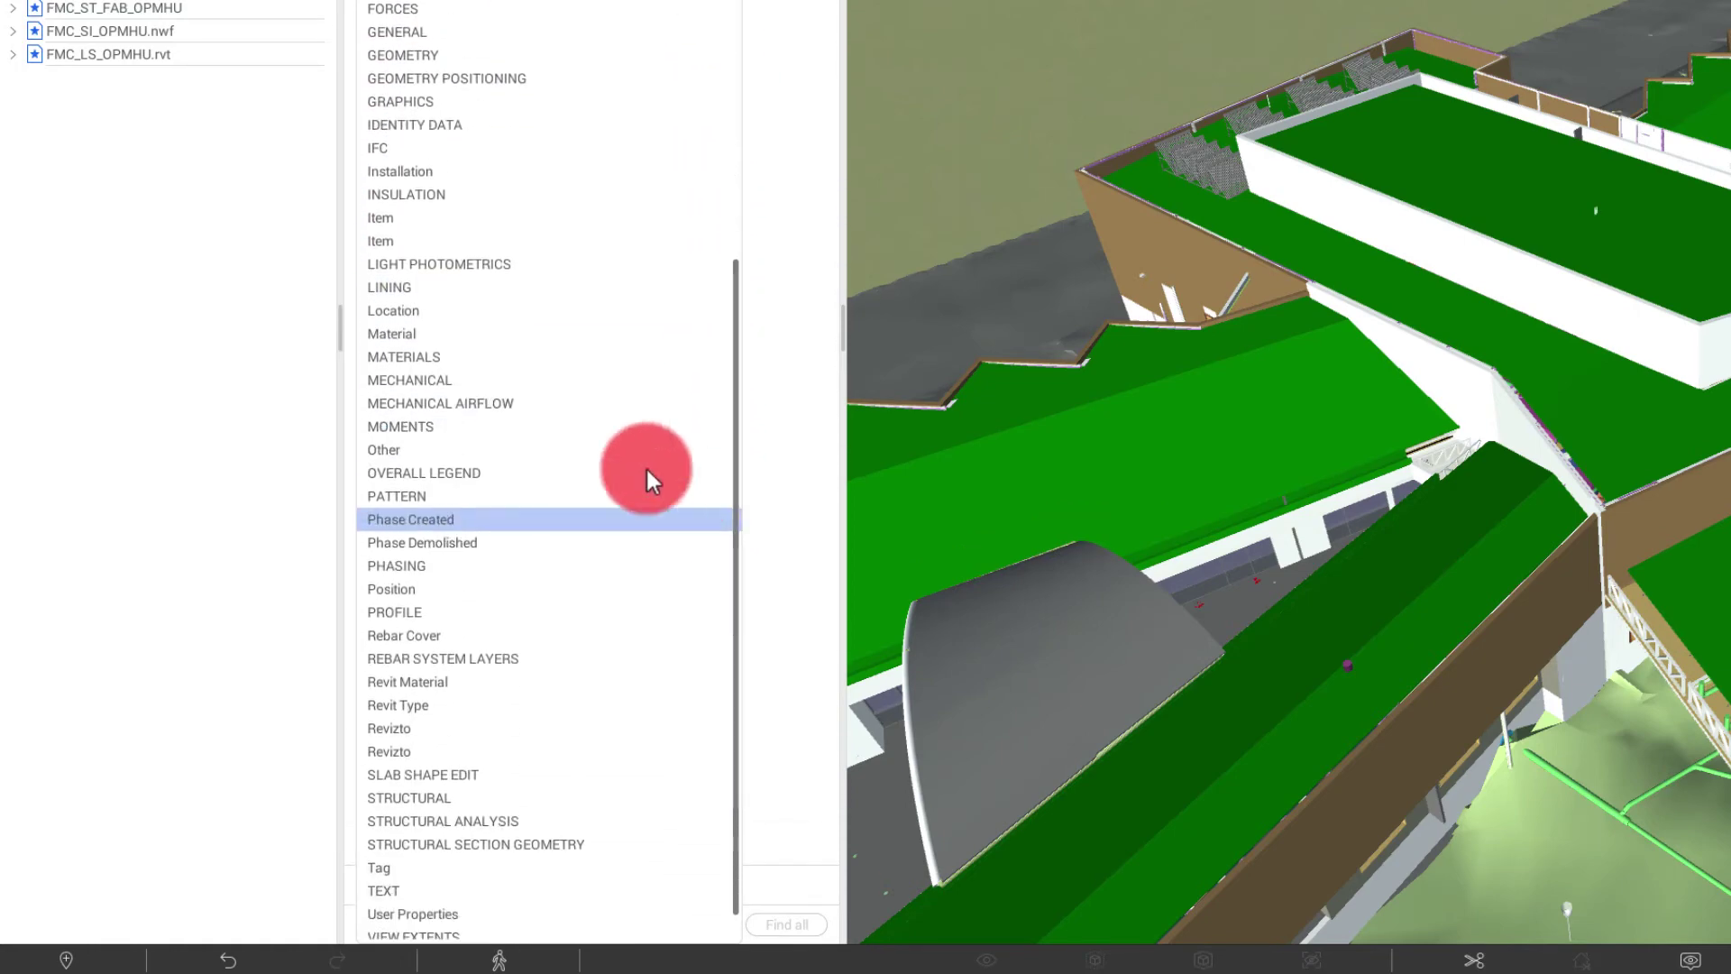
click(463, 388)
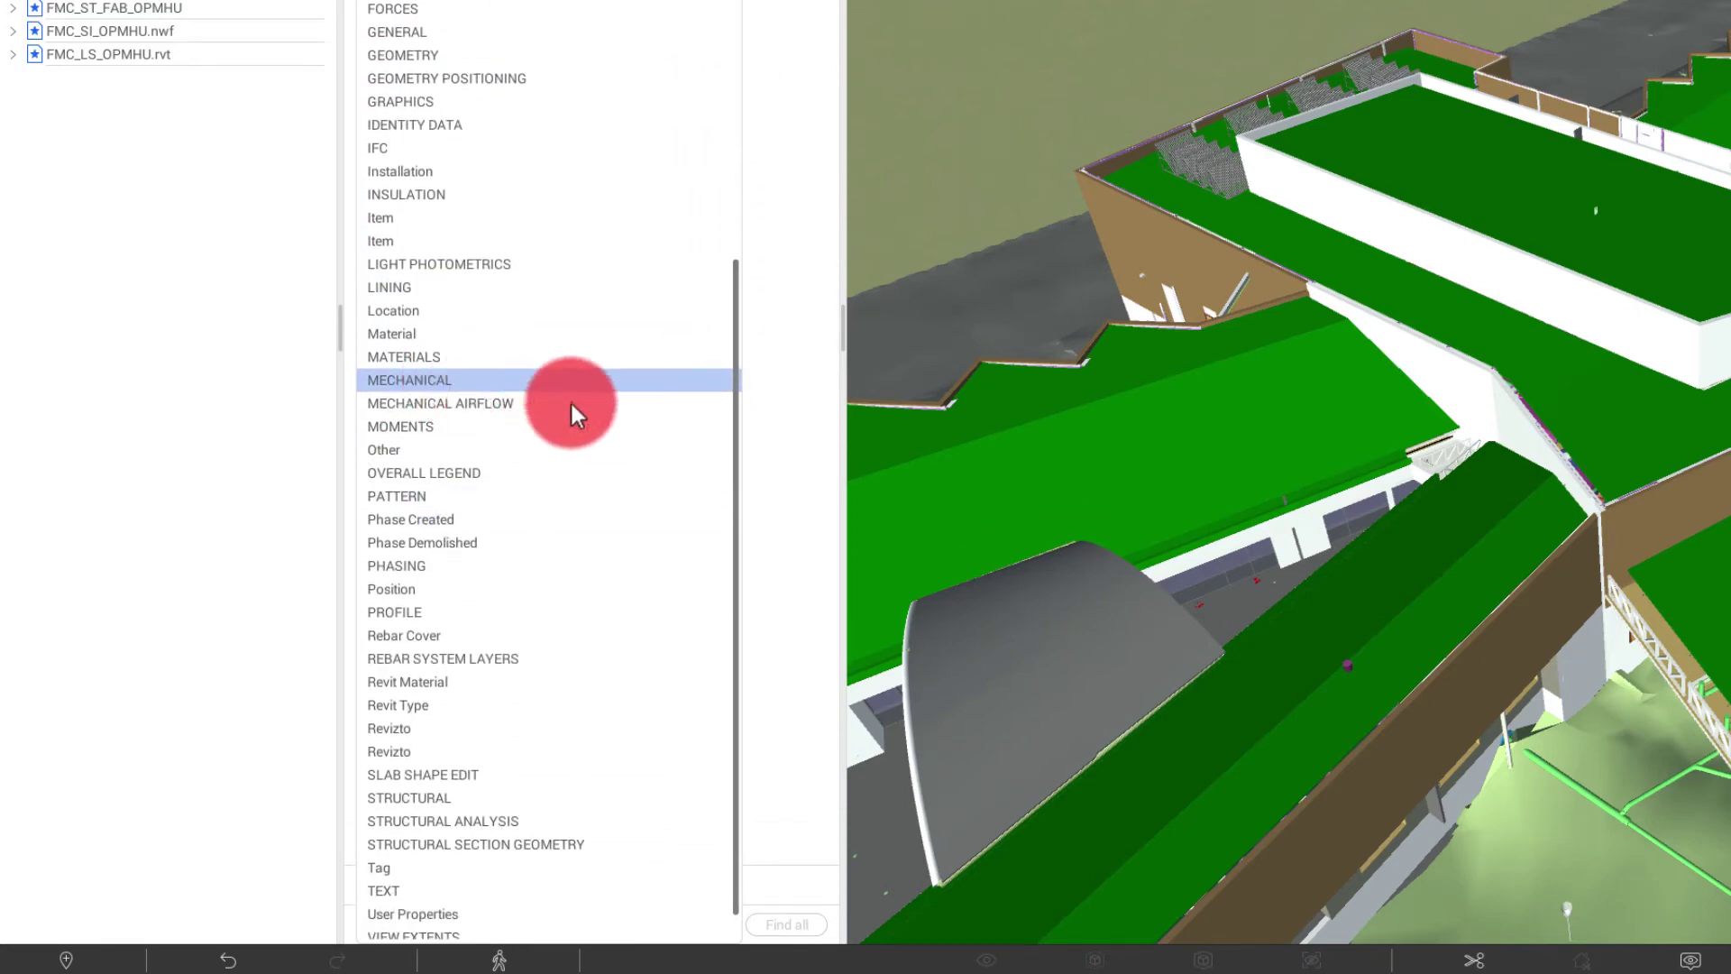
drag(731, 451, 758, 155)
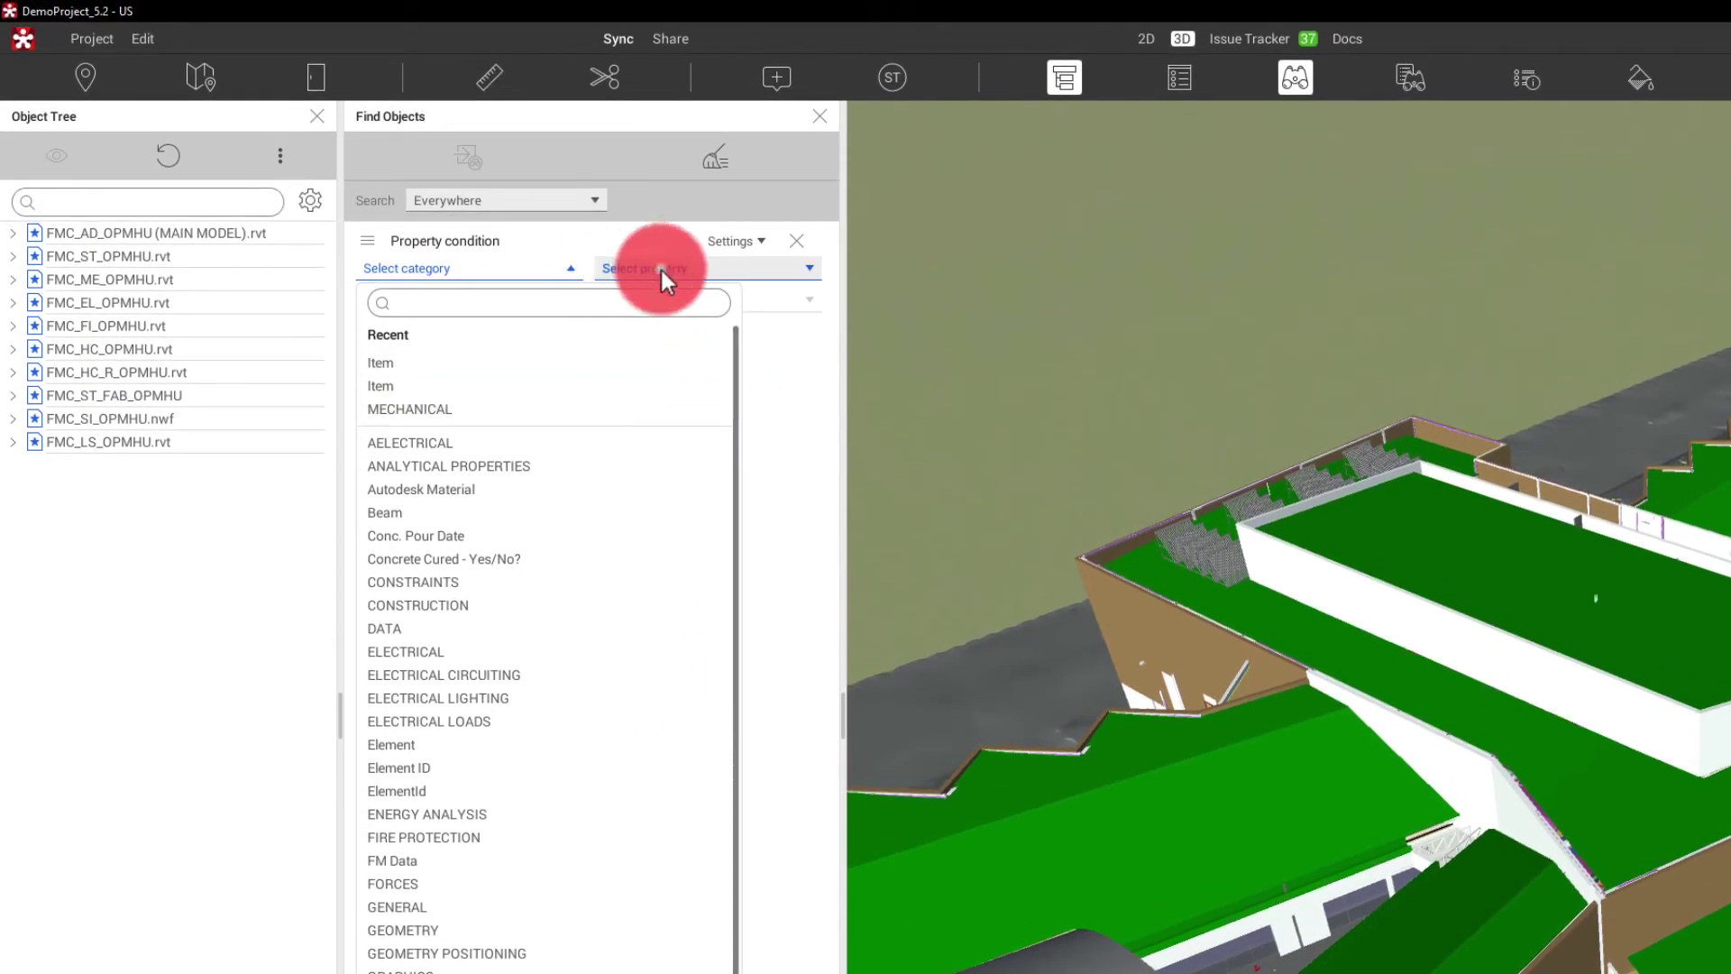
Step: Search the properties for "system" and set the condition to MECHANICAL System Type = Hydronic Supply
click(660, 267)
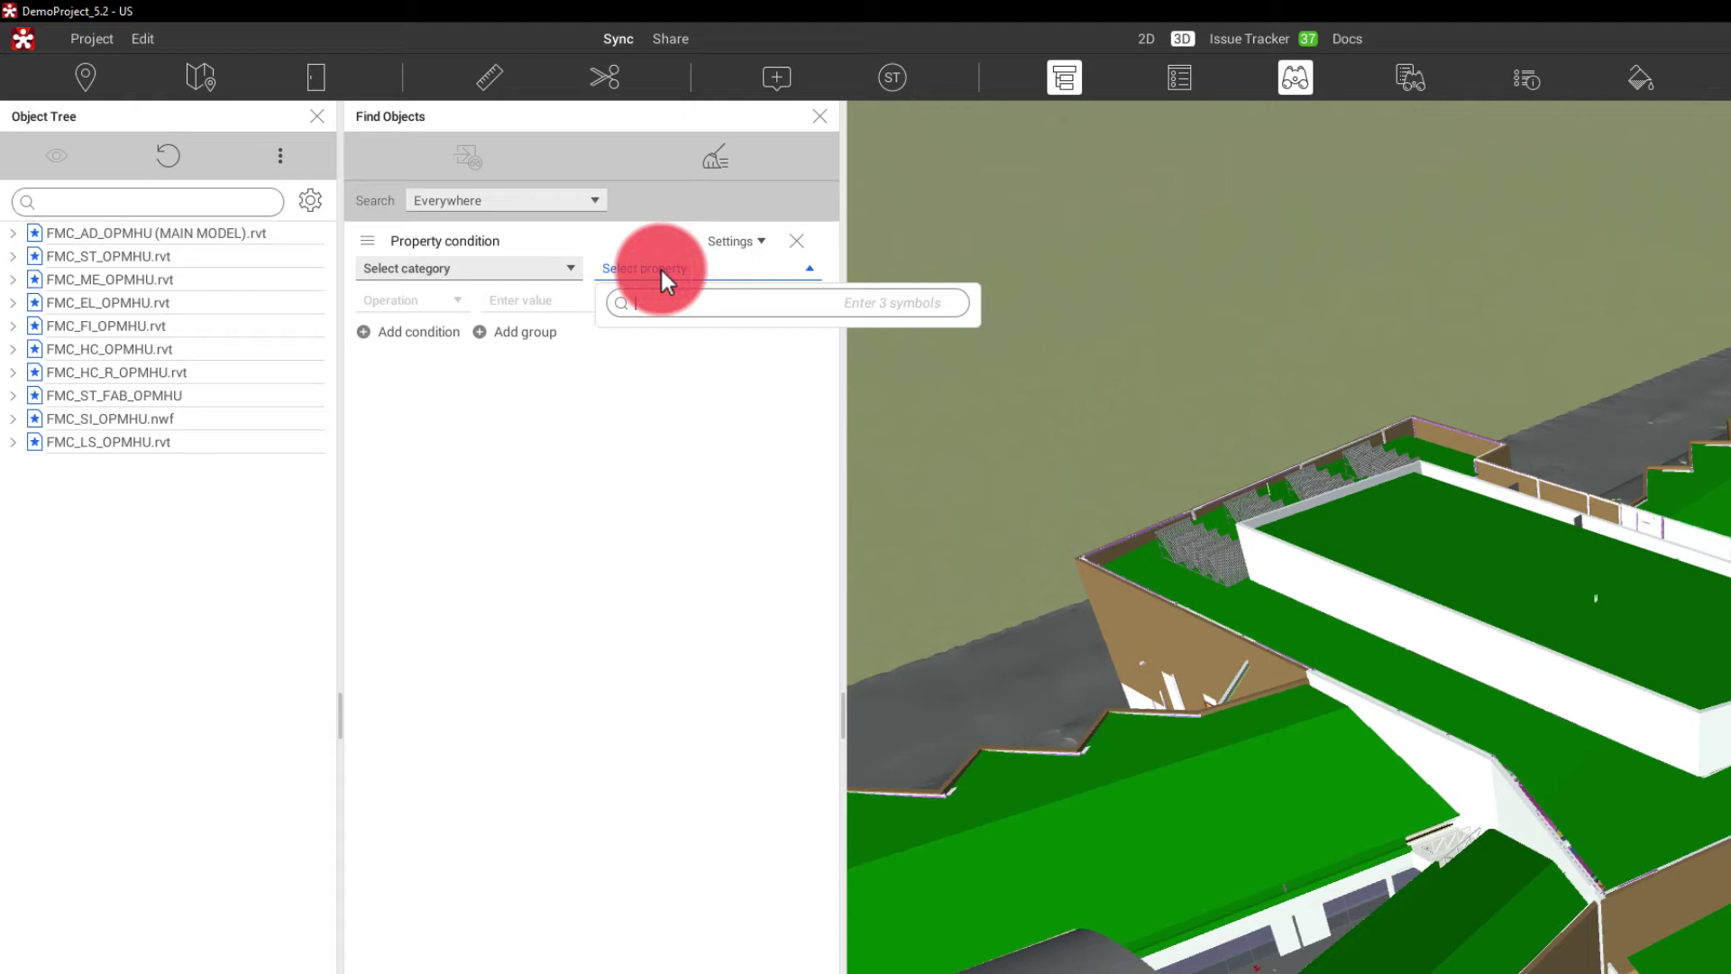
text(system)
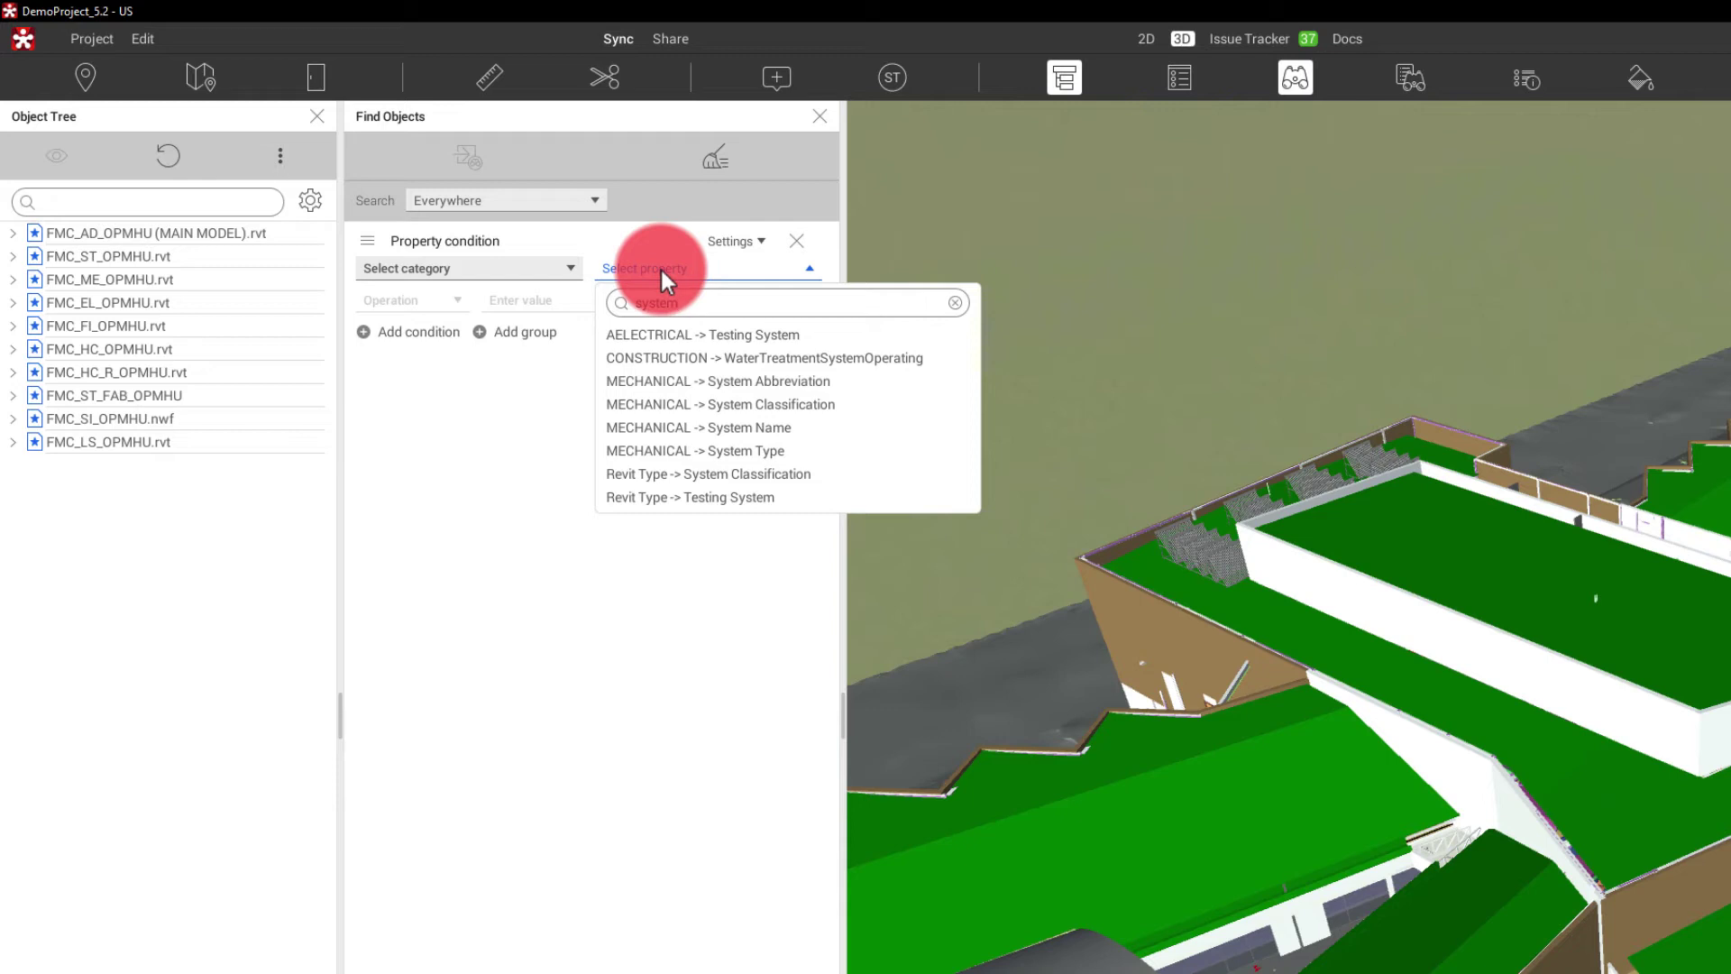
click(727, 449)
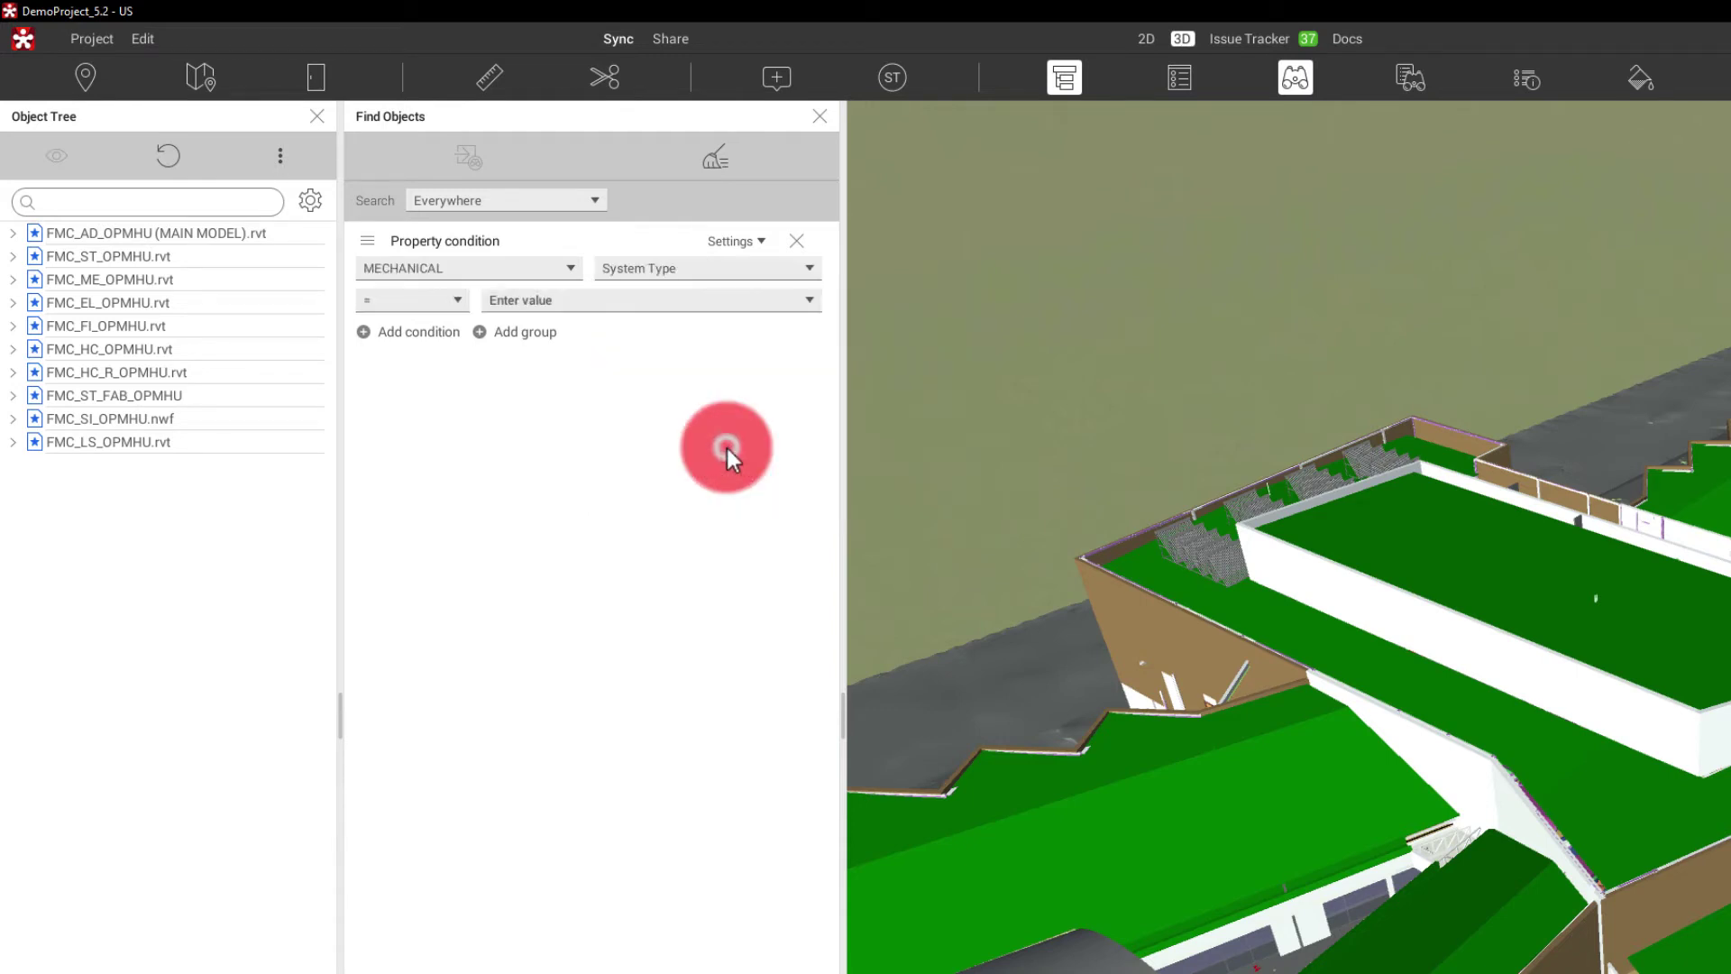
click(654, 299)
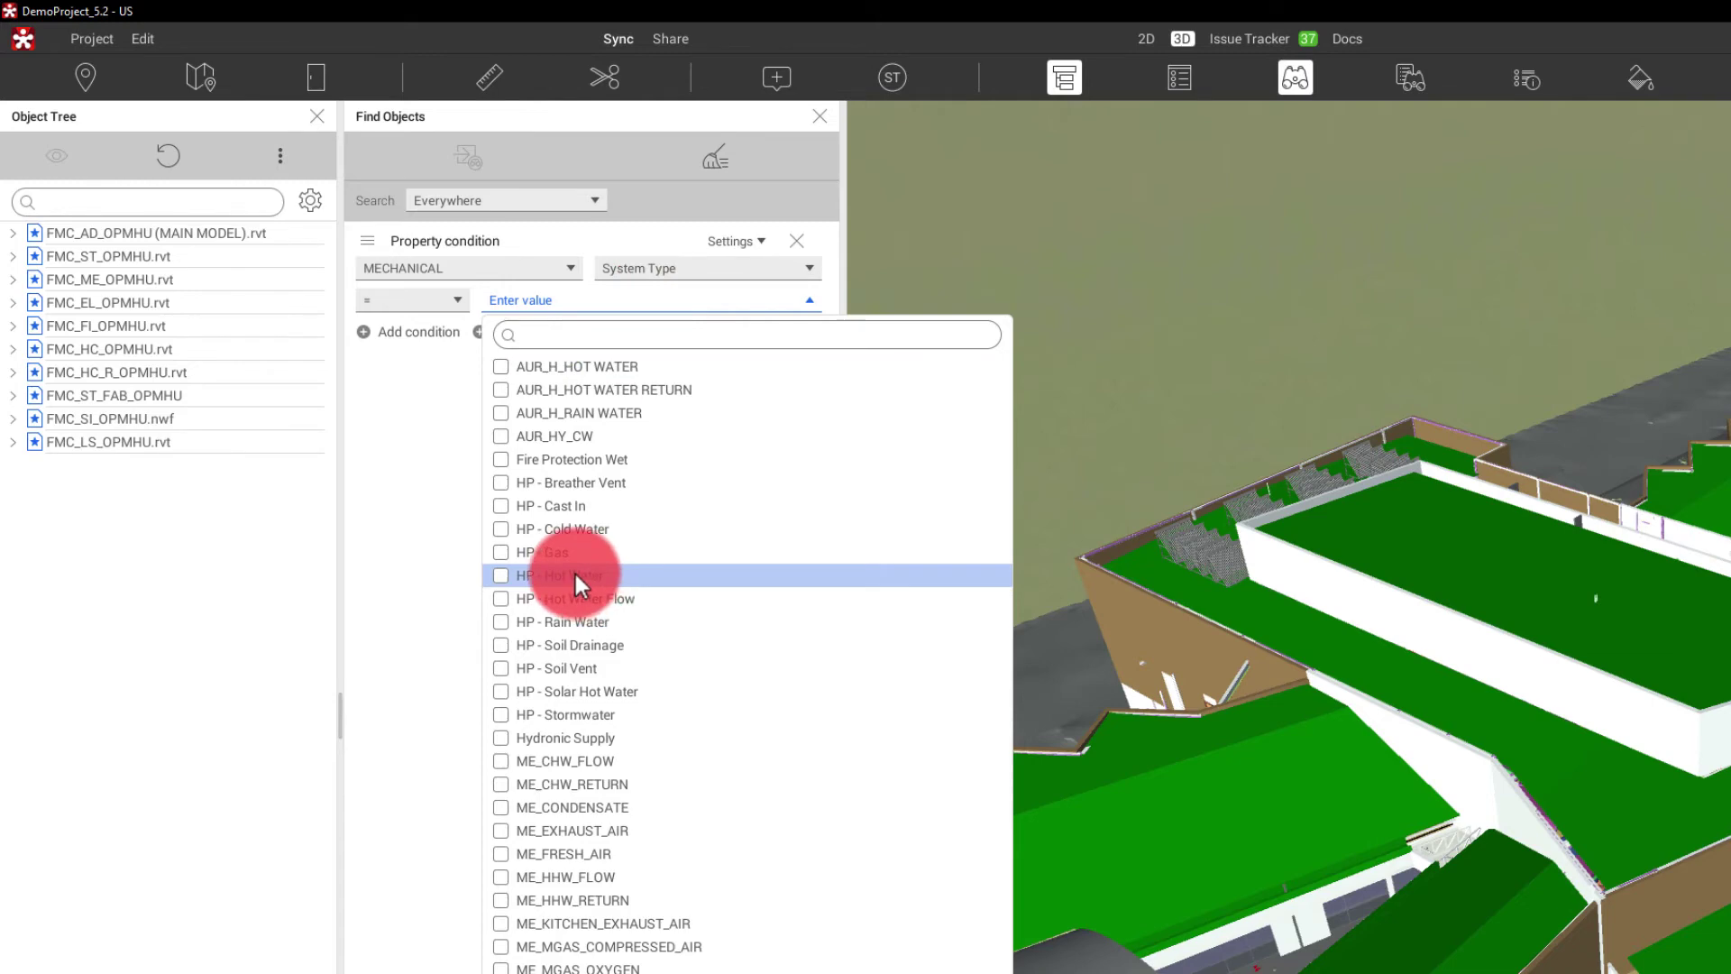
click(503, 738)
click(439, 533)
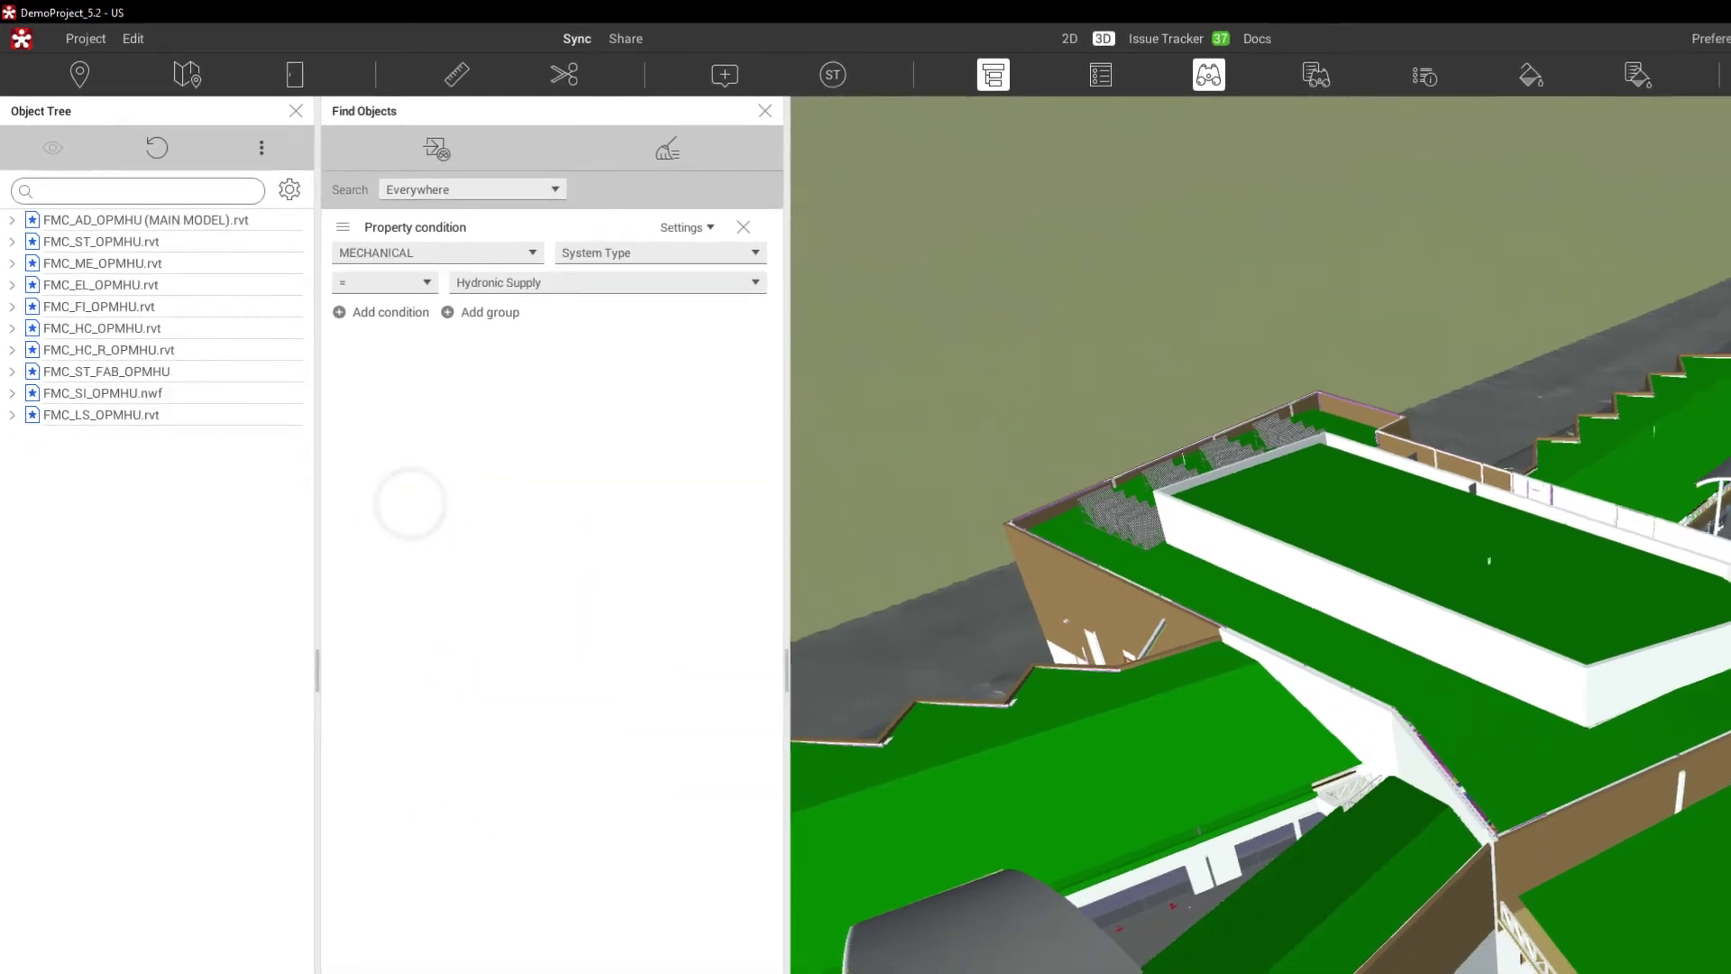
Step: Find all objects matching the condition and make the rest of the model transparent around them
click(549, 926)
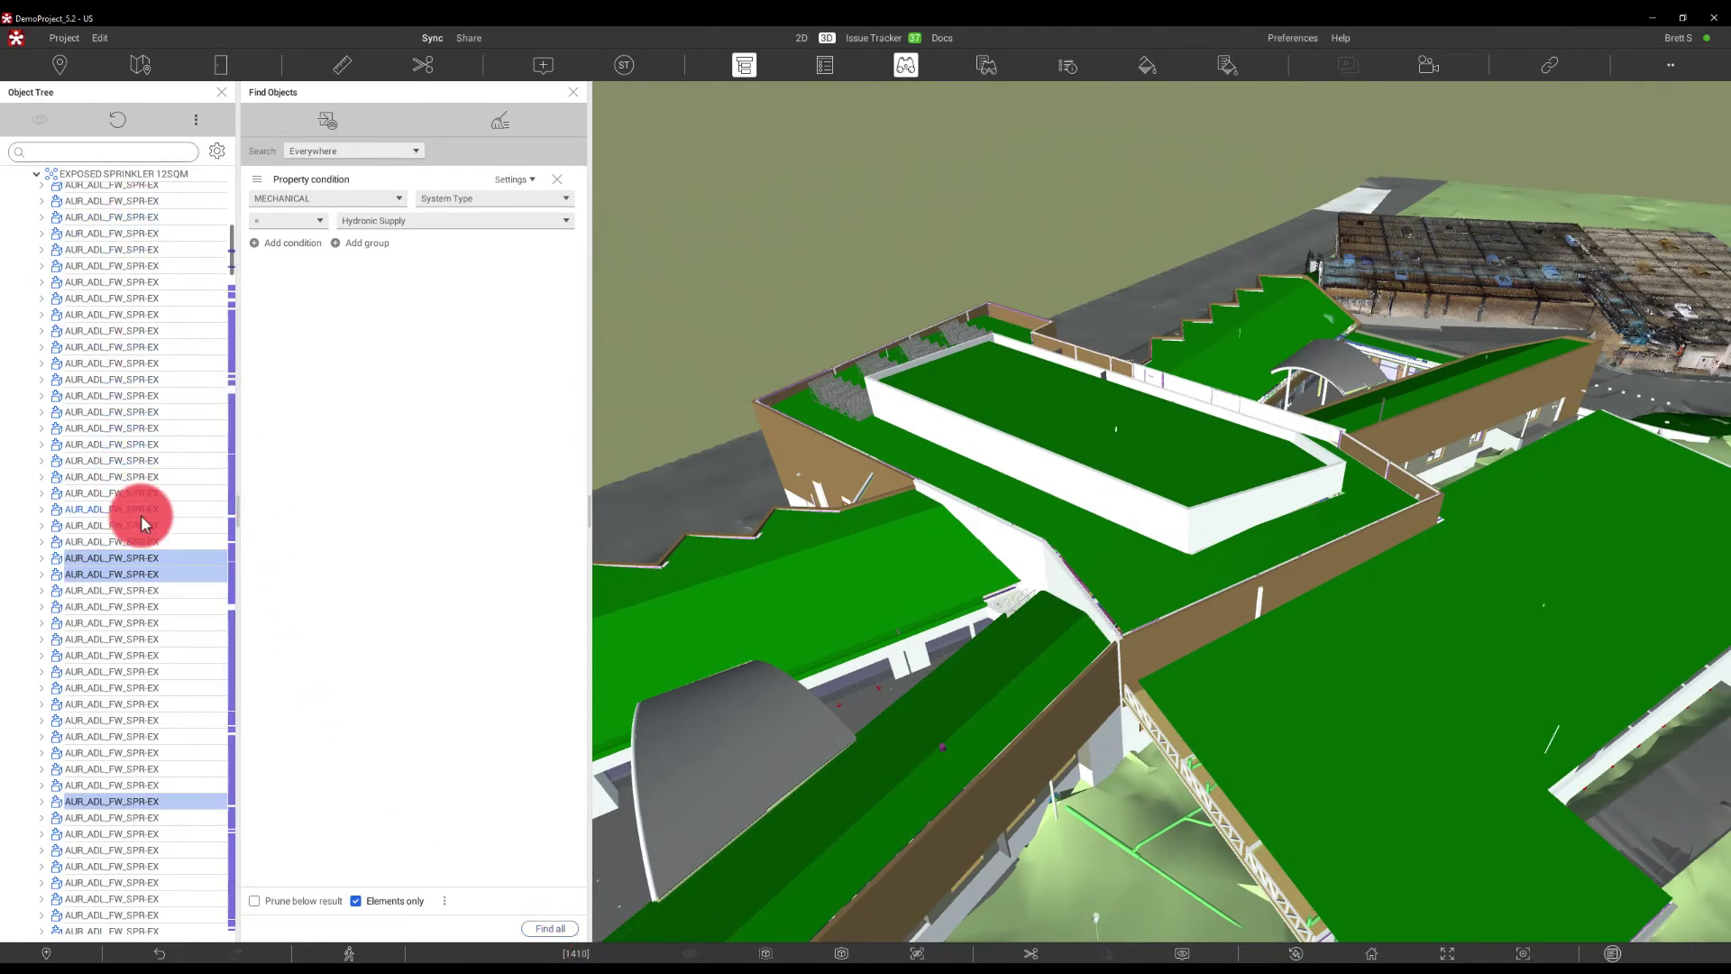
right_click(154, 562)
click(191, 616)
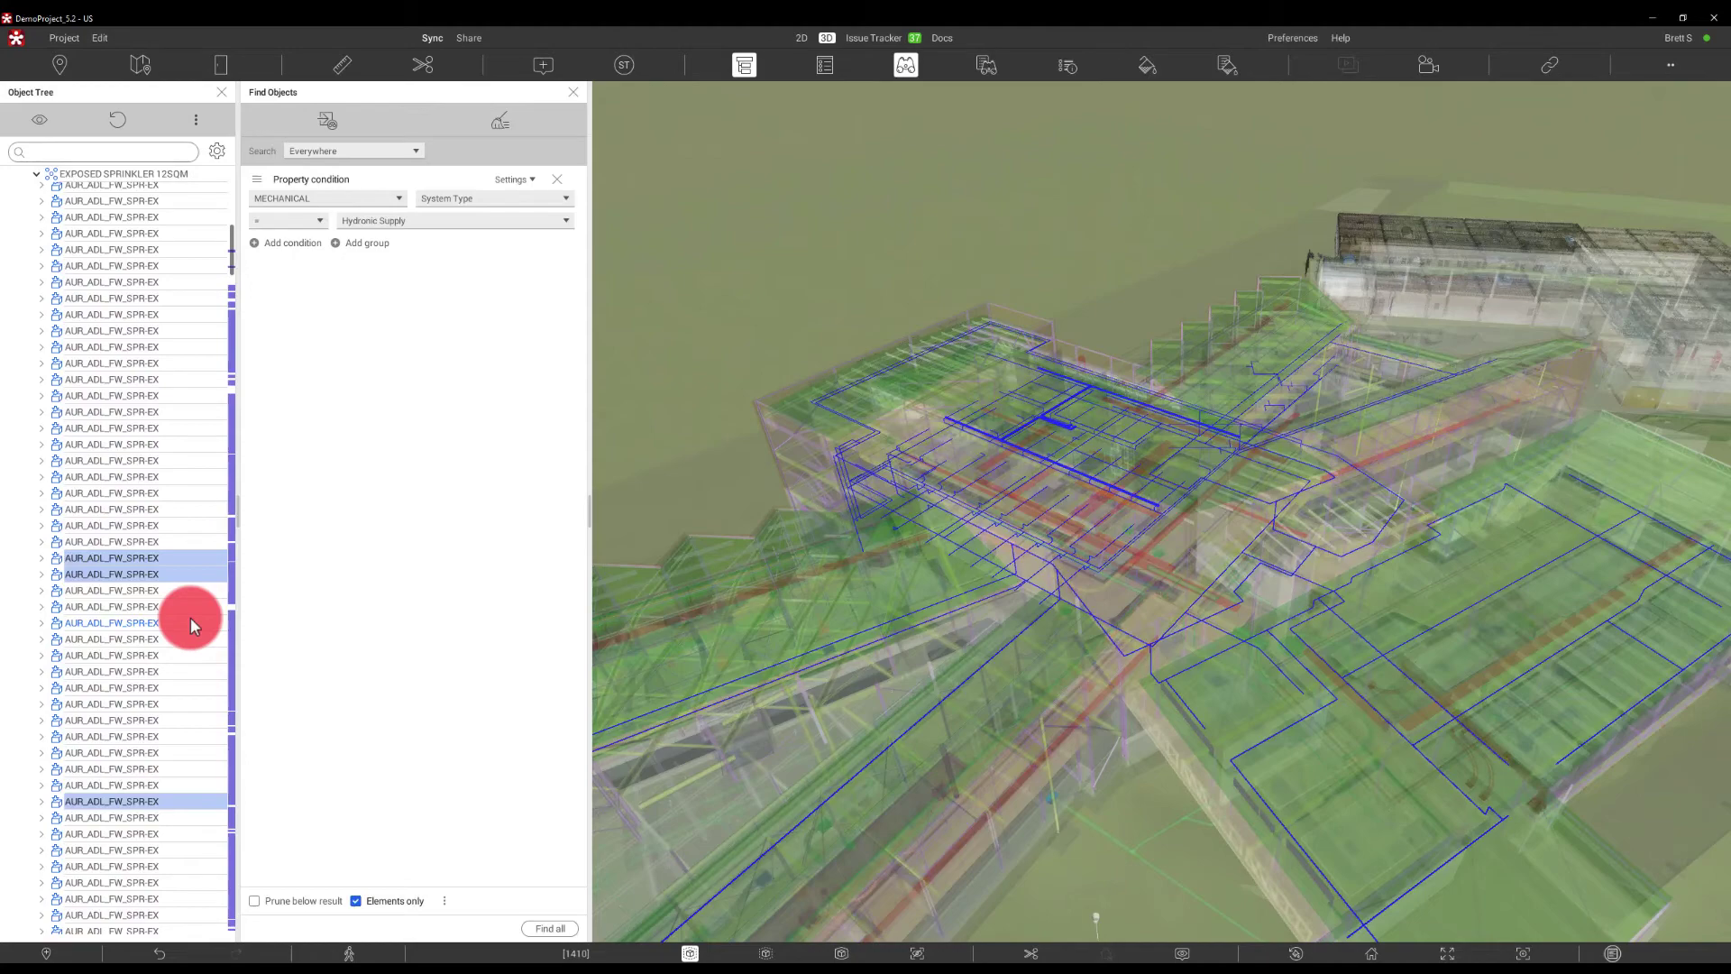
Step: Add the Roof search set as a second condition, find all objects matching both, and inspect the highlighted pipes up close
click(288, 242)
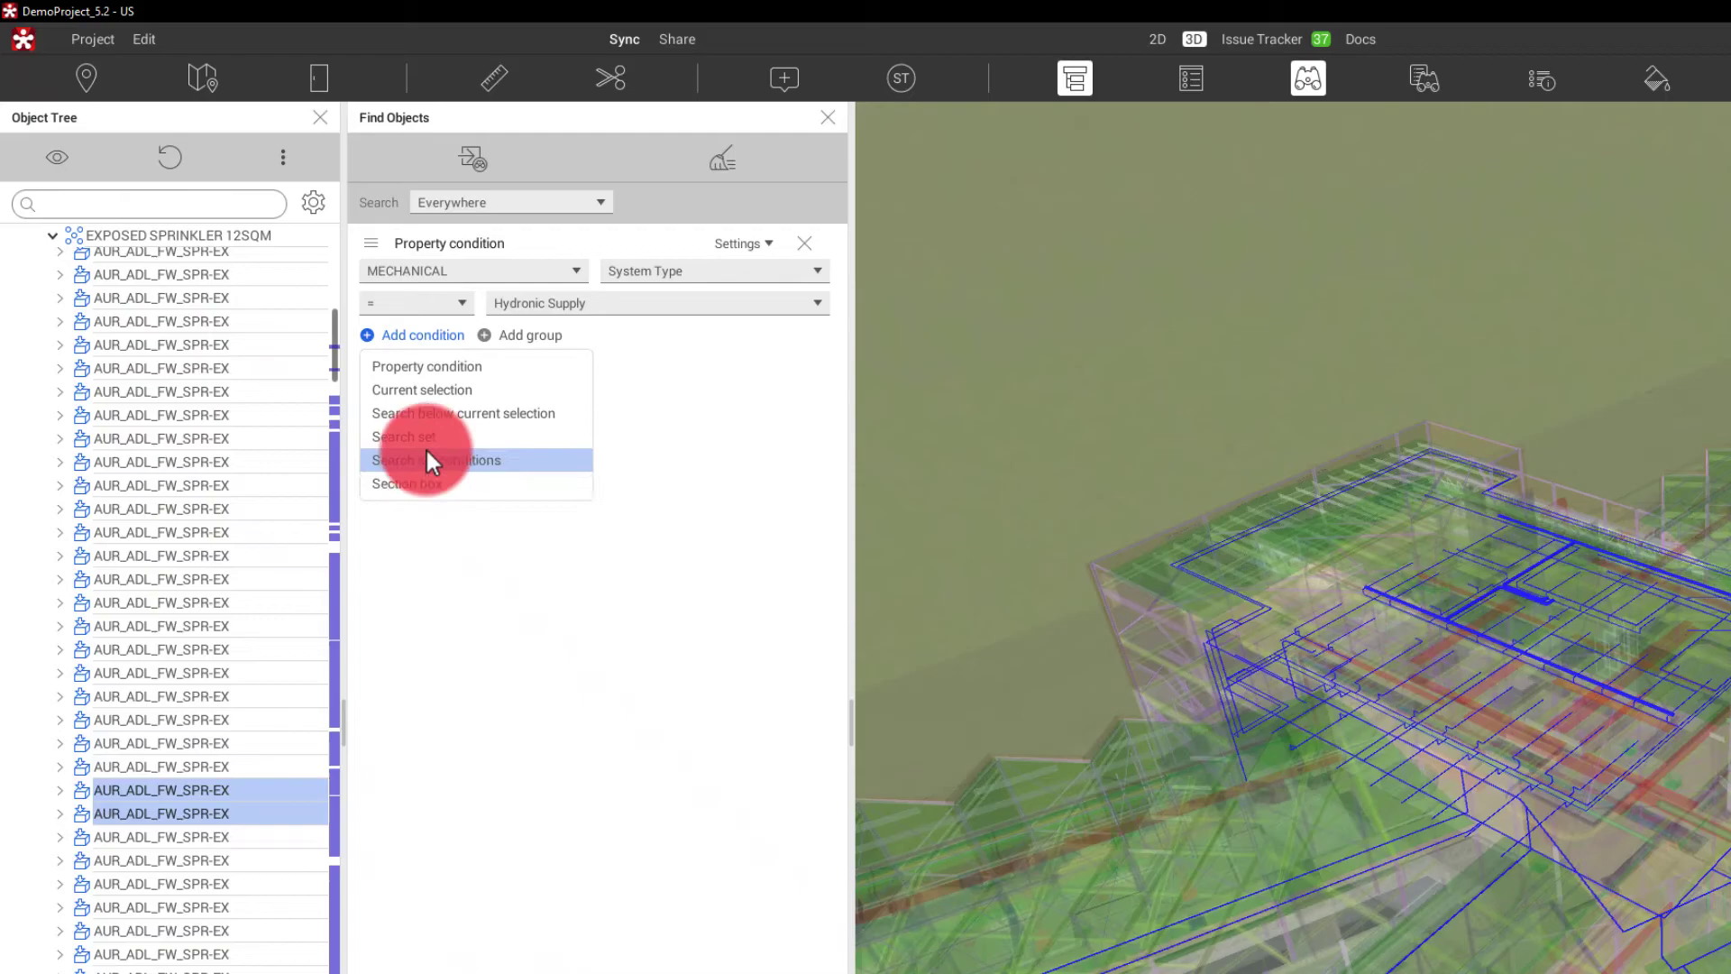
click(426, 440)
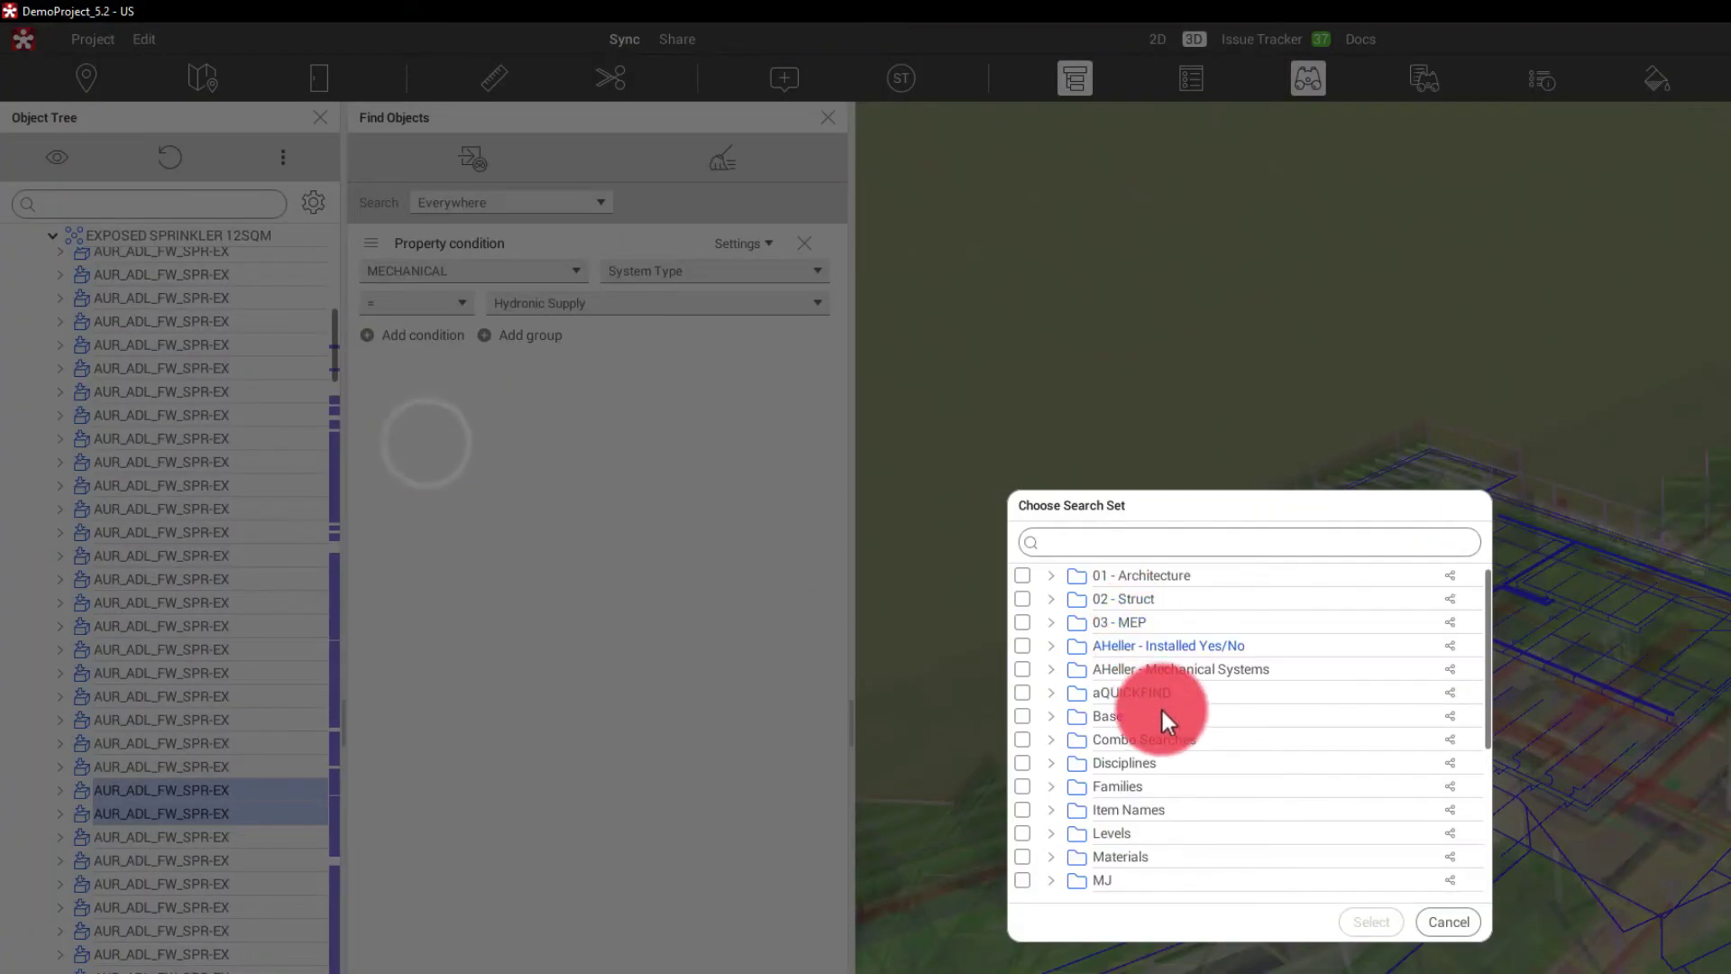
scroll(1149, 661, down, 3)
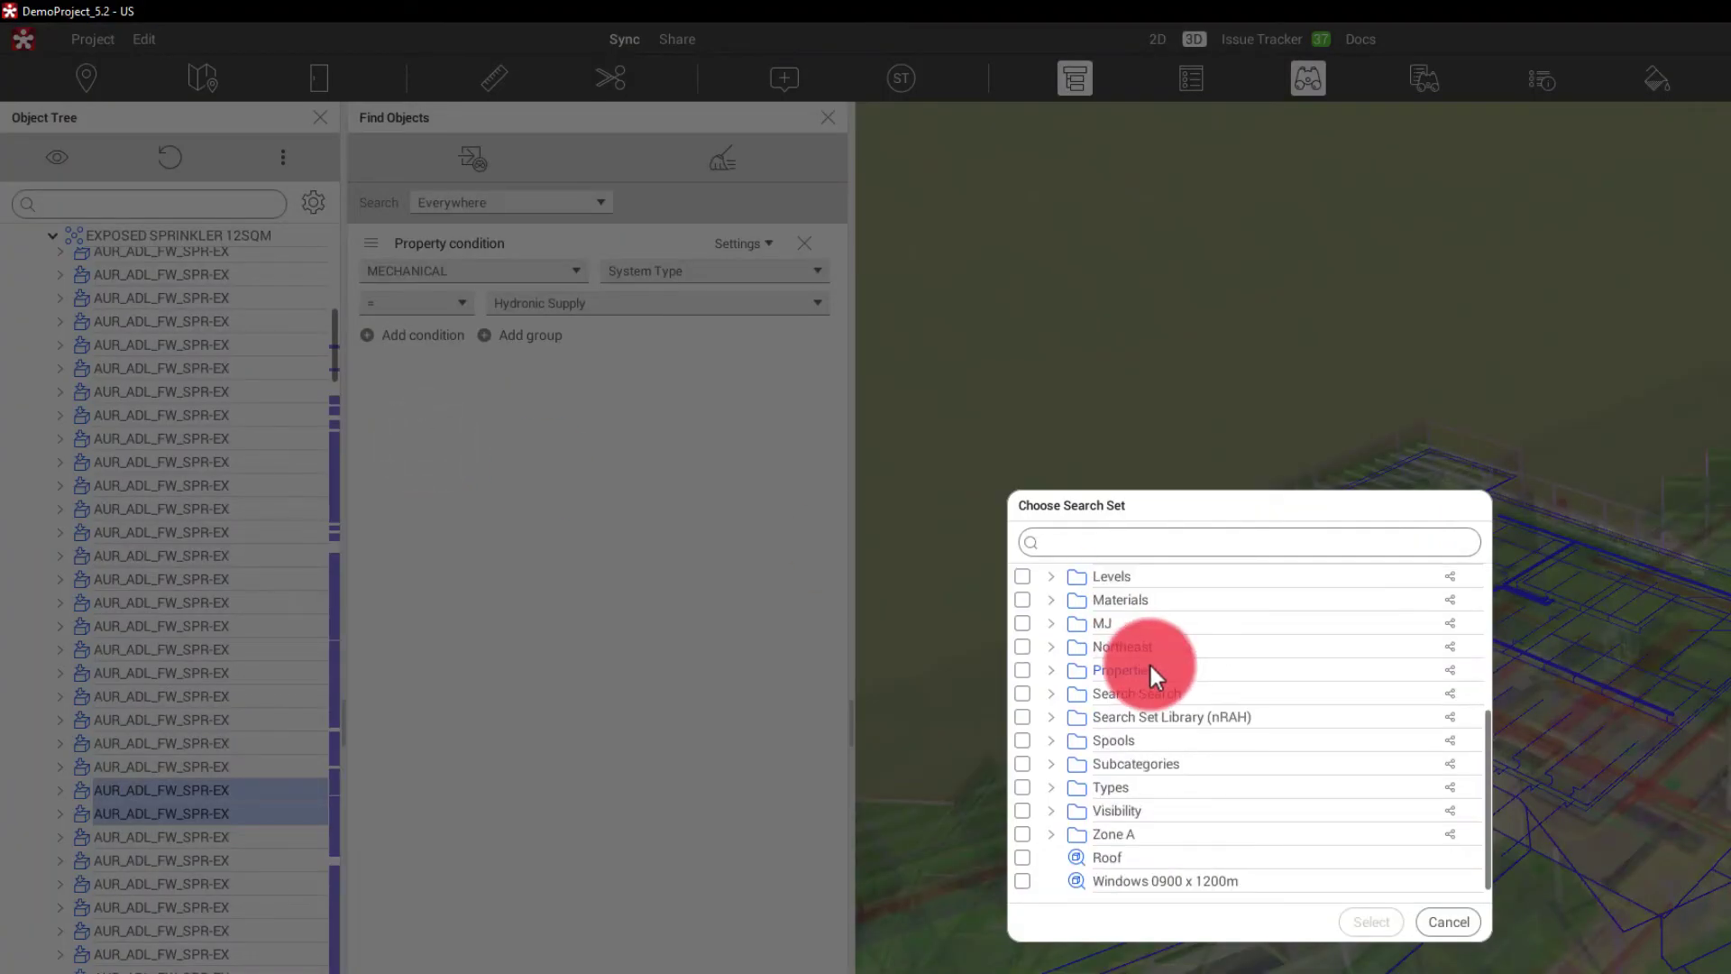
click(1134, 855)
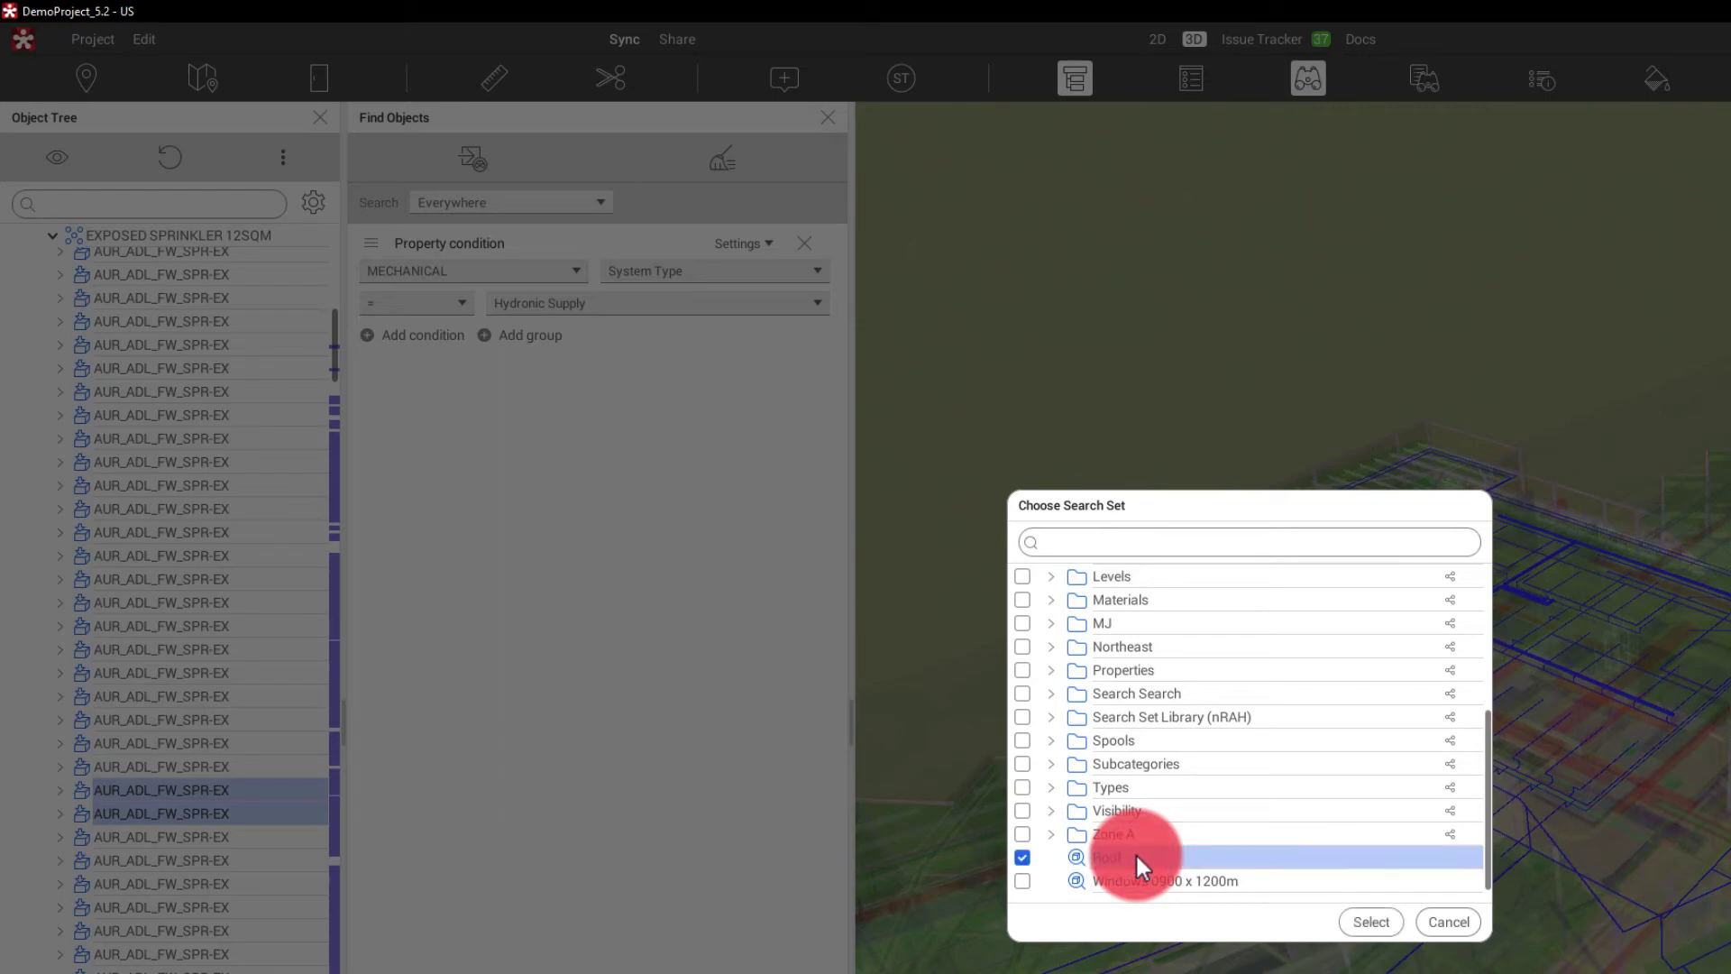
click(1366, 921)
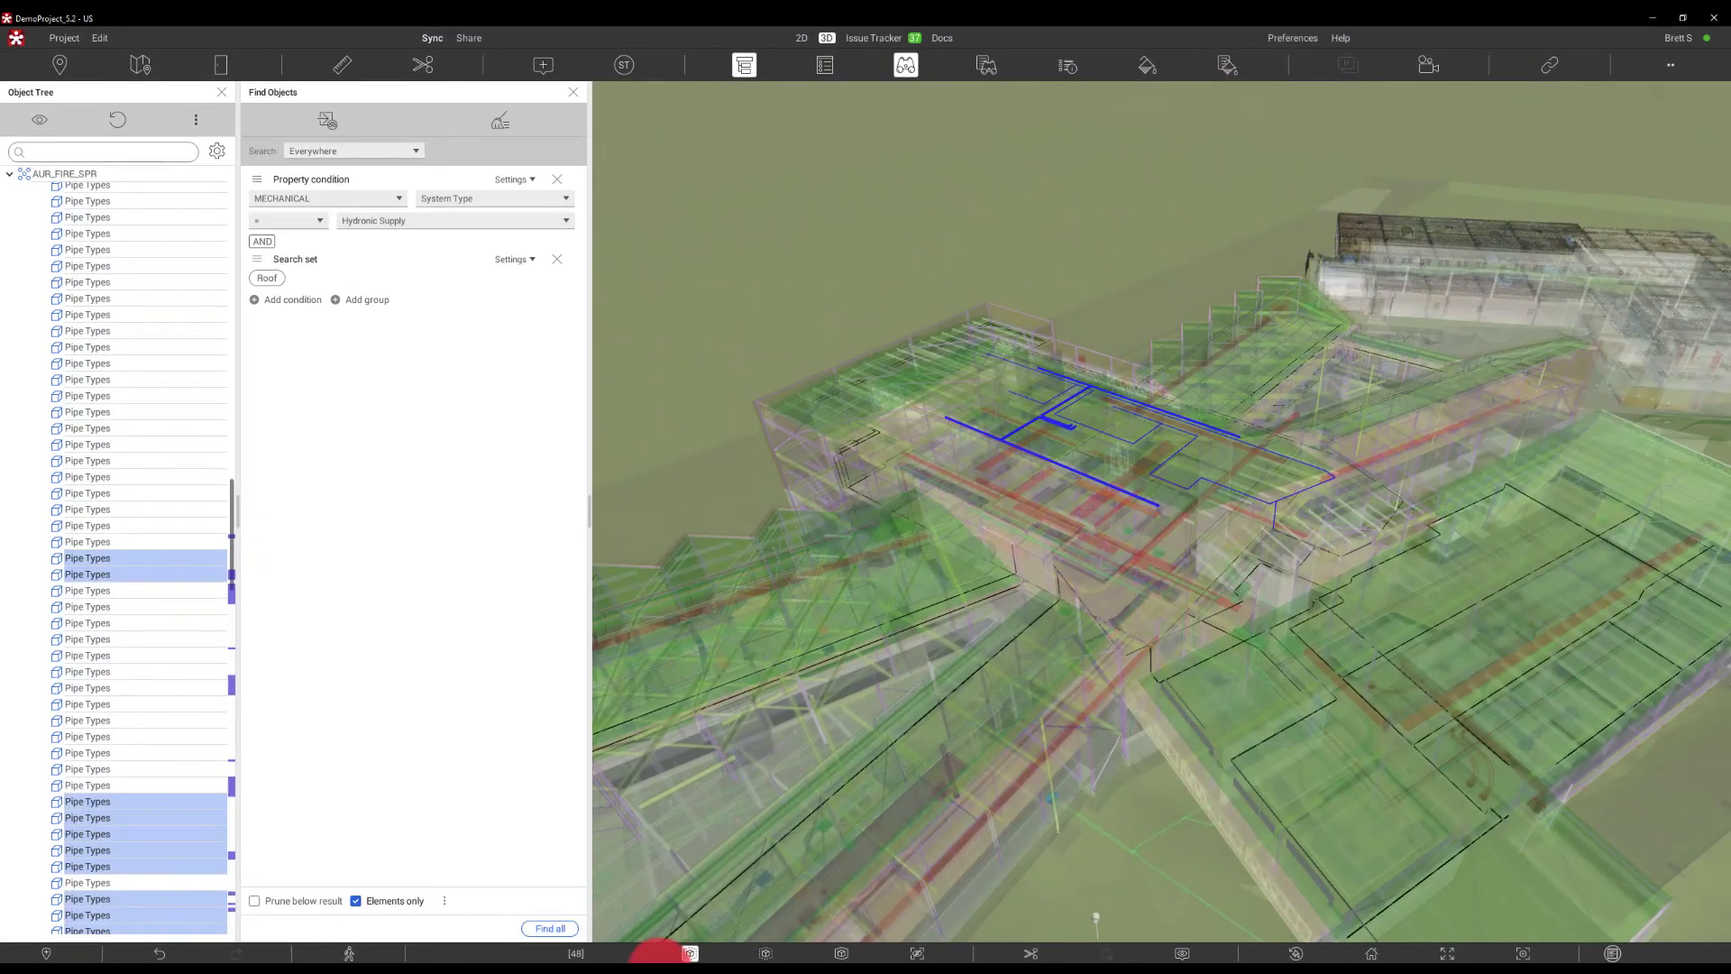
drag(1093, 604, 1021, 609)
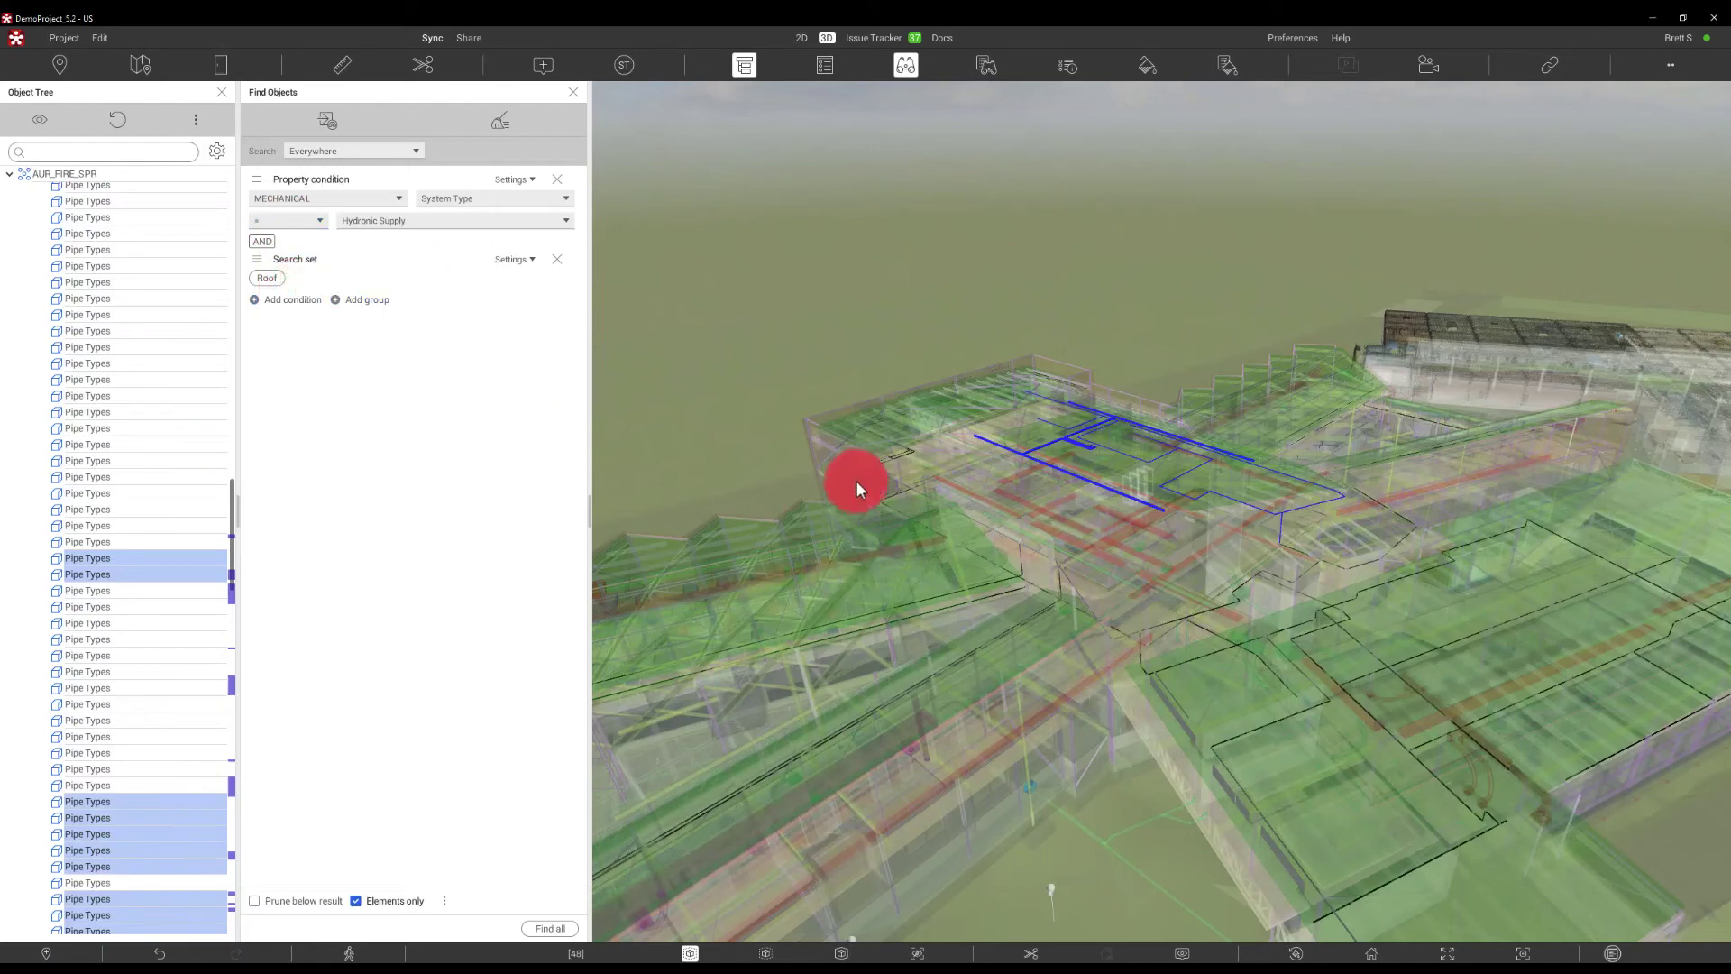
scroll(1121, 453, up, 5)
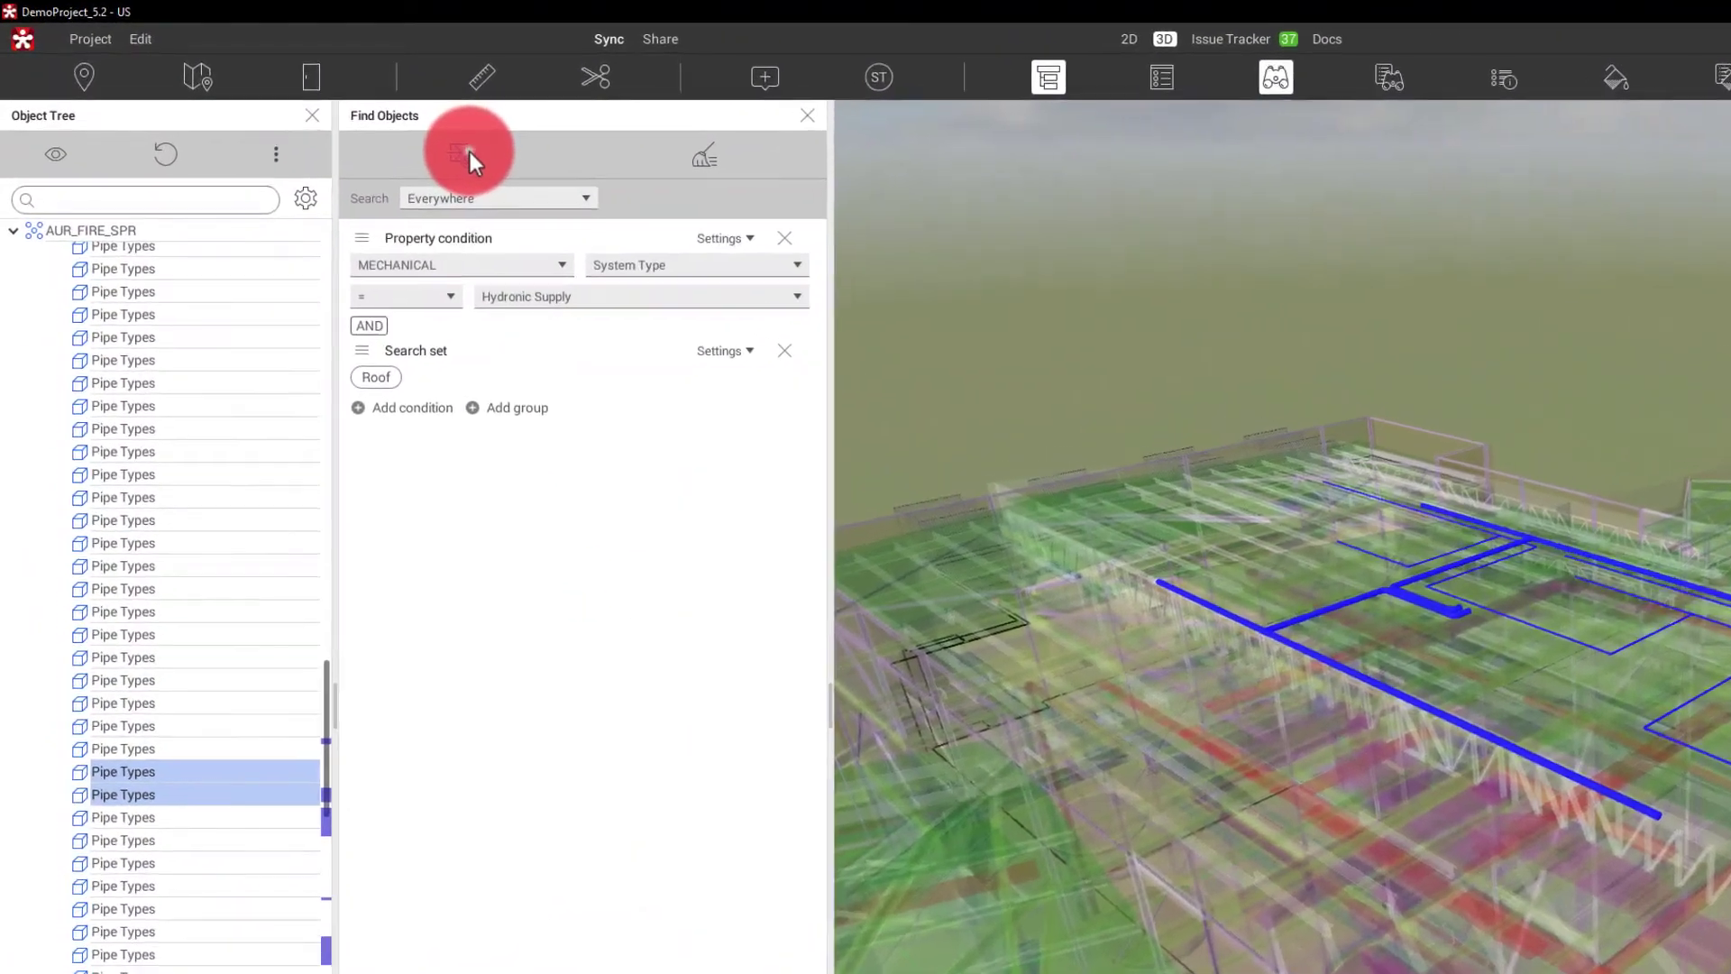
Step: Save the search conditions as a new search set named "Hydronic System Roof" in the root folder
click(326, 119)
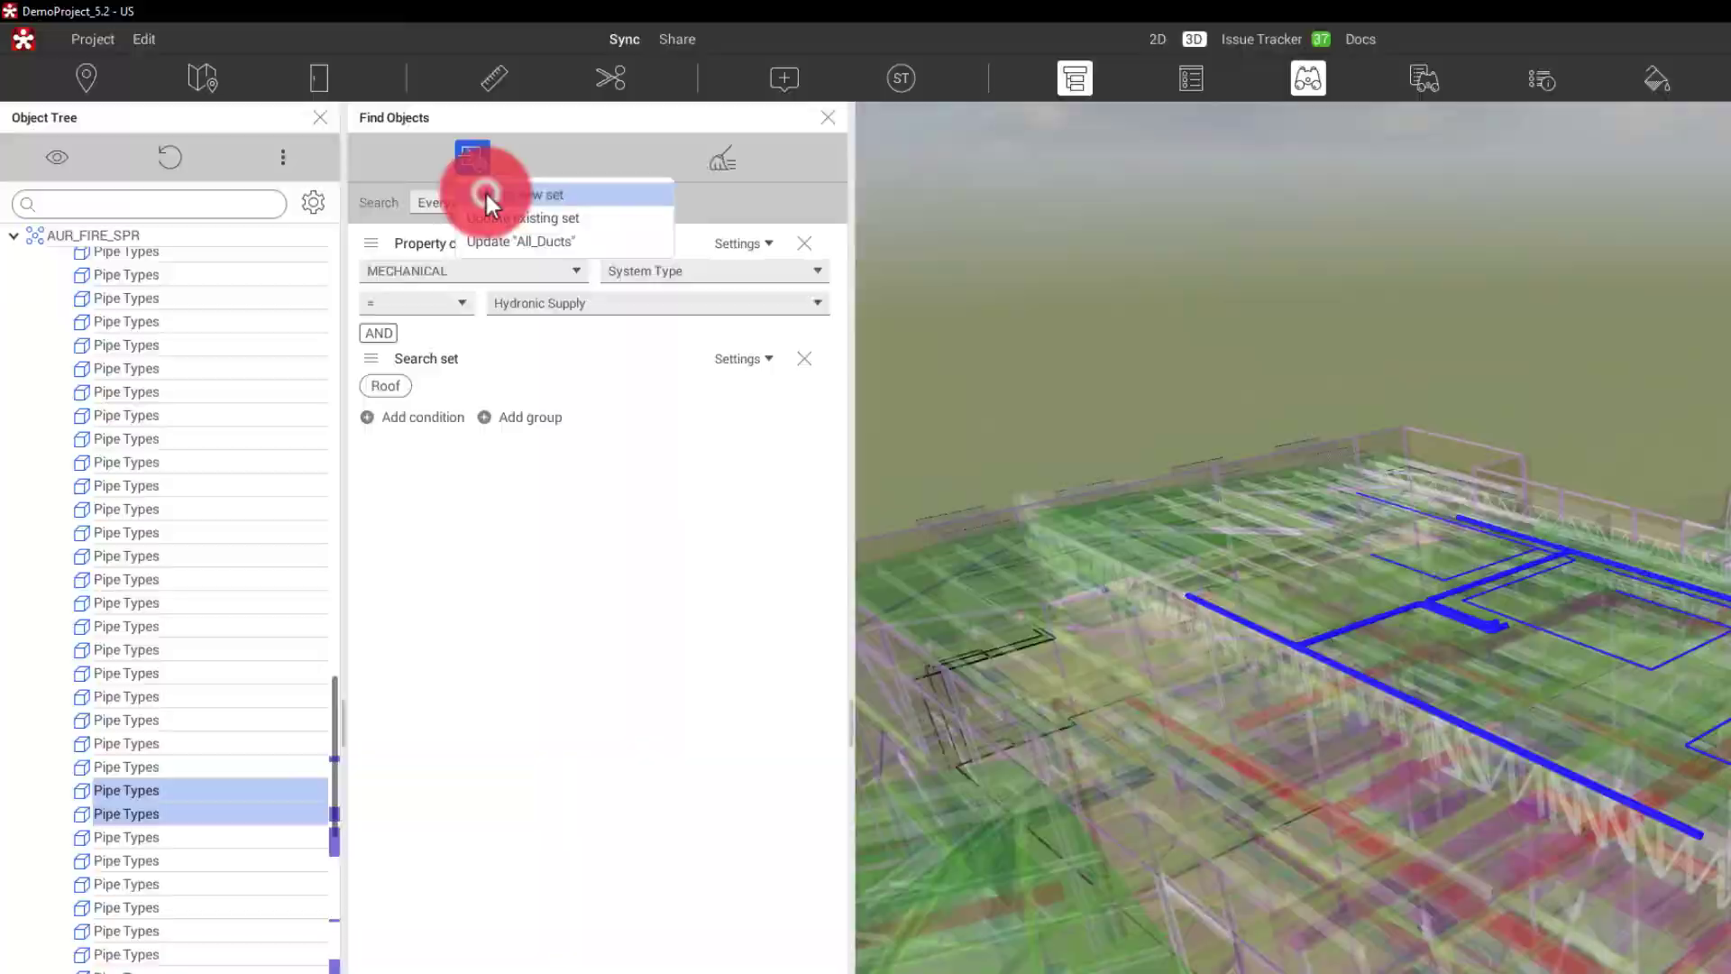
click(487, 194)
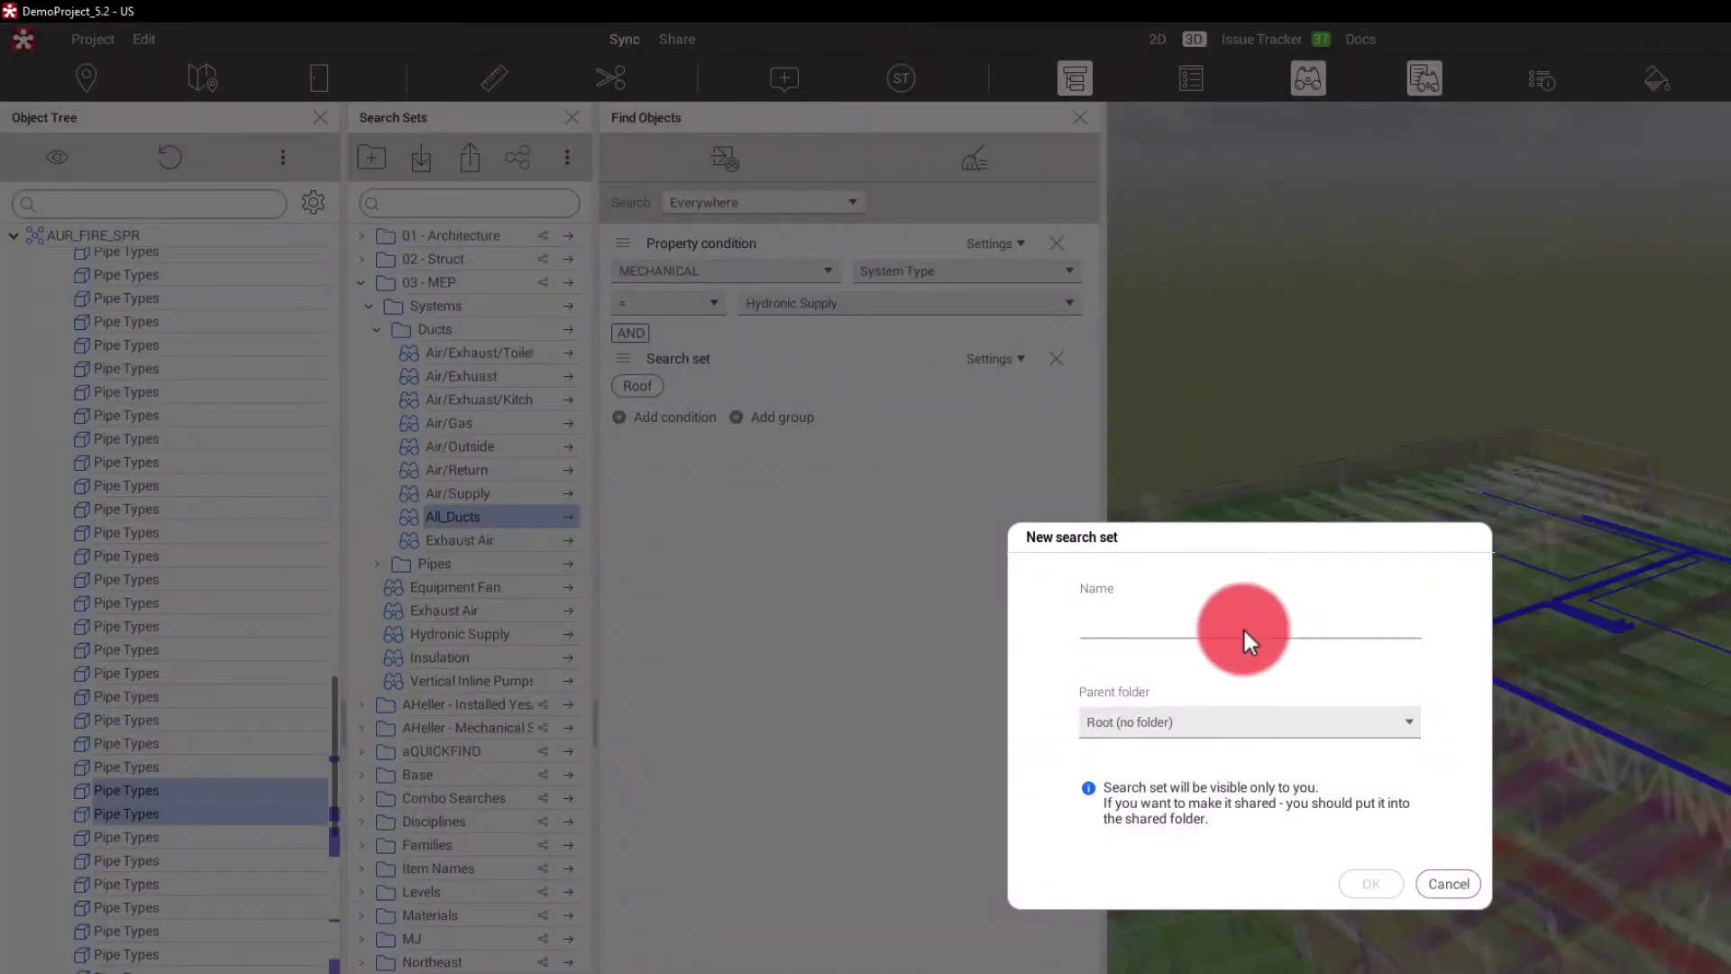
text(Hydronic System Roof)
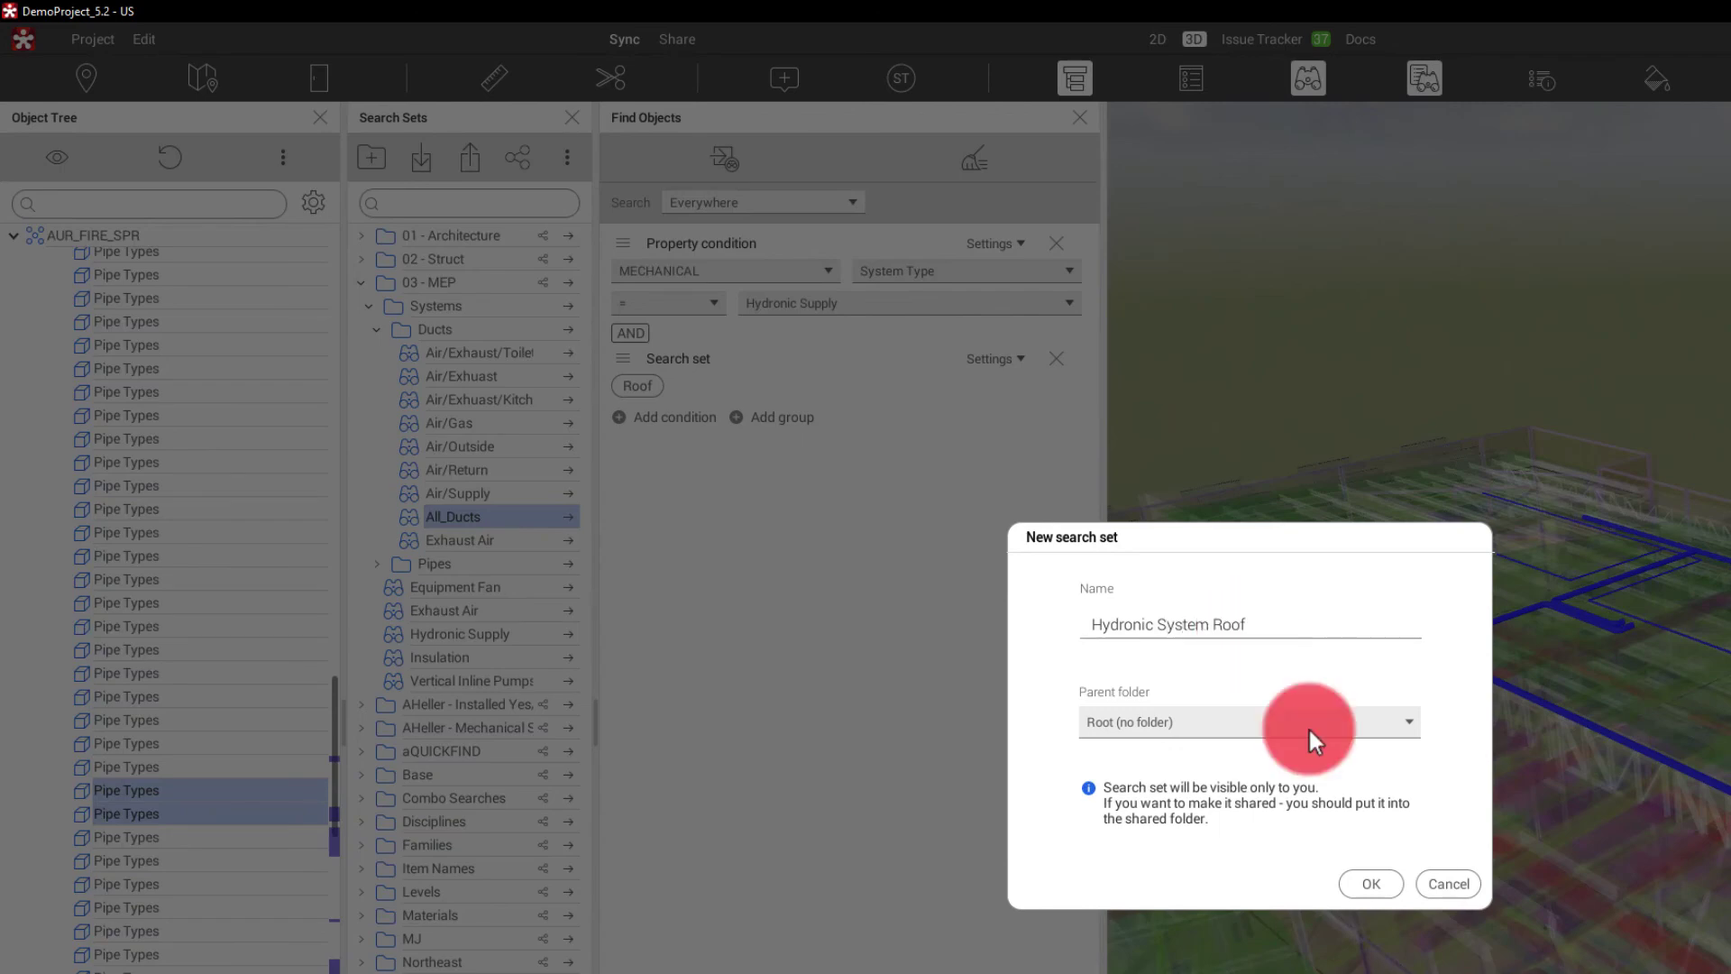
click(1392, 887)
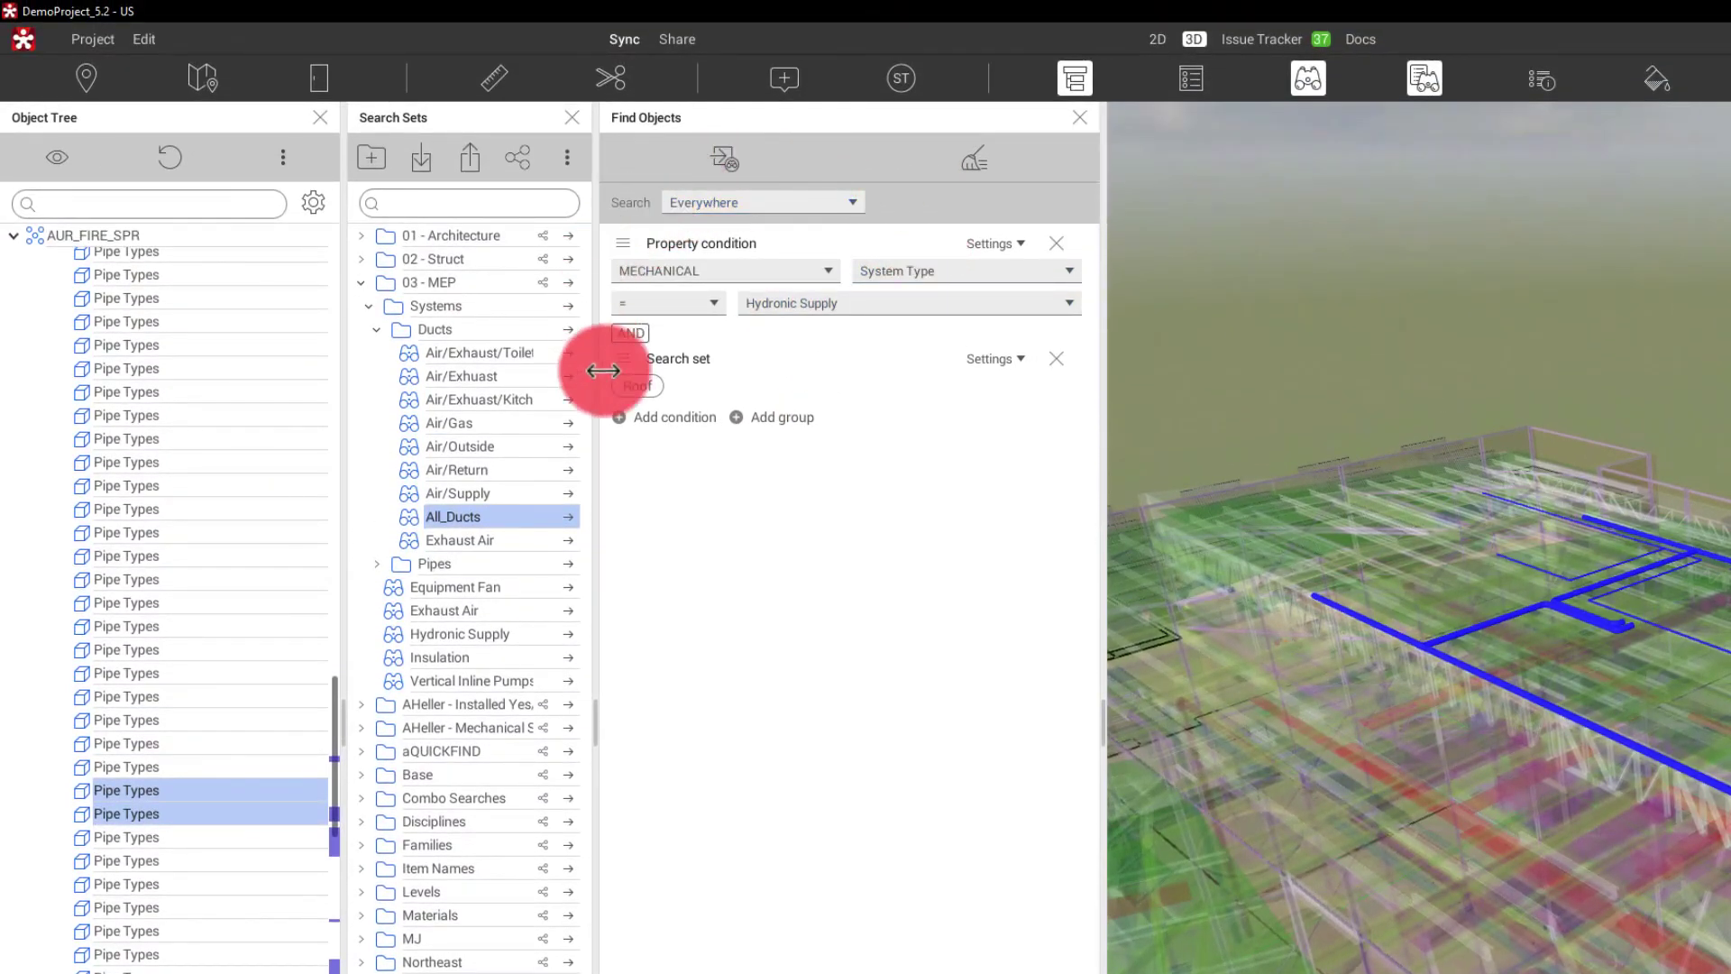
Step: Clear all conditions from the object search and start adding a new condition
click(972, 158)
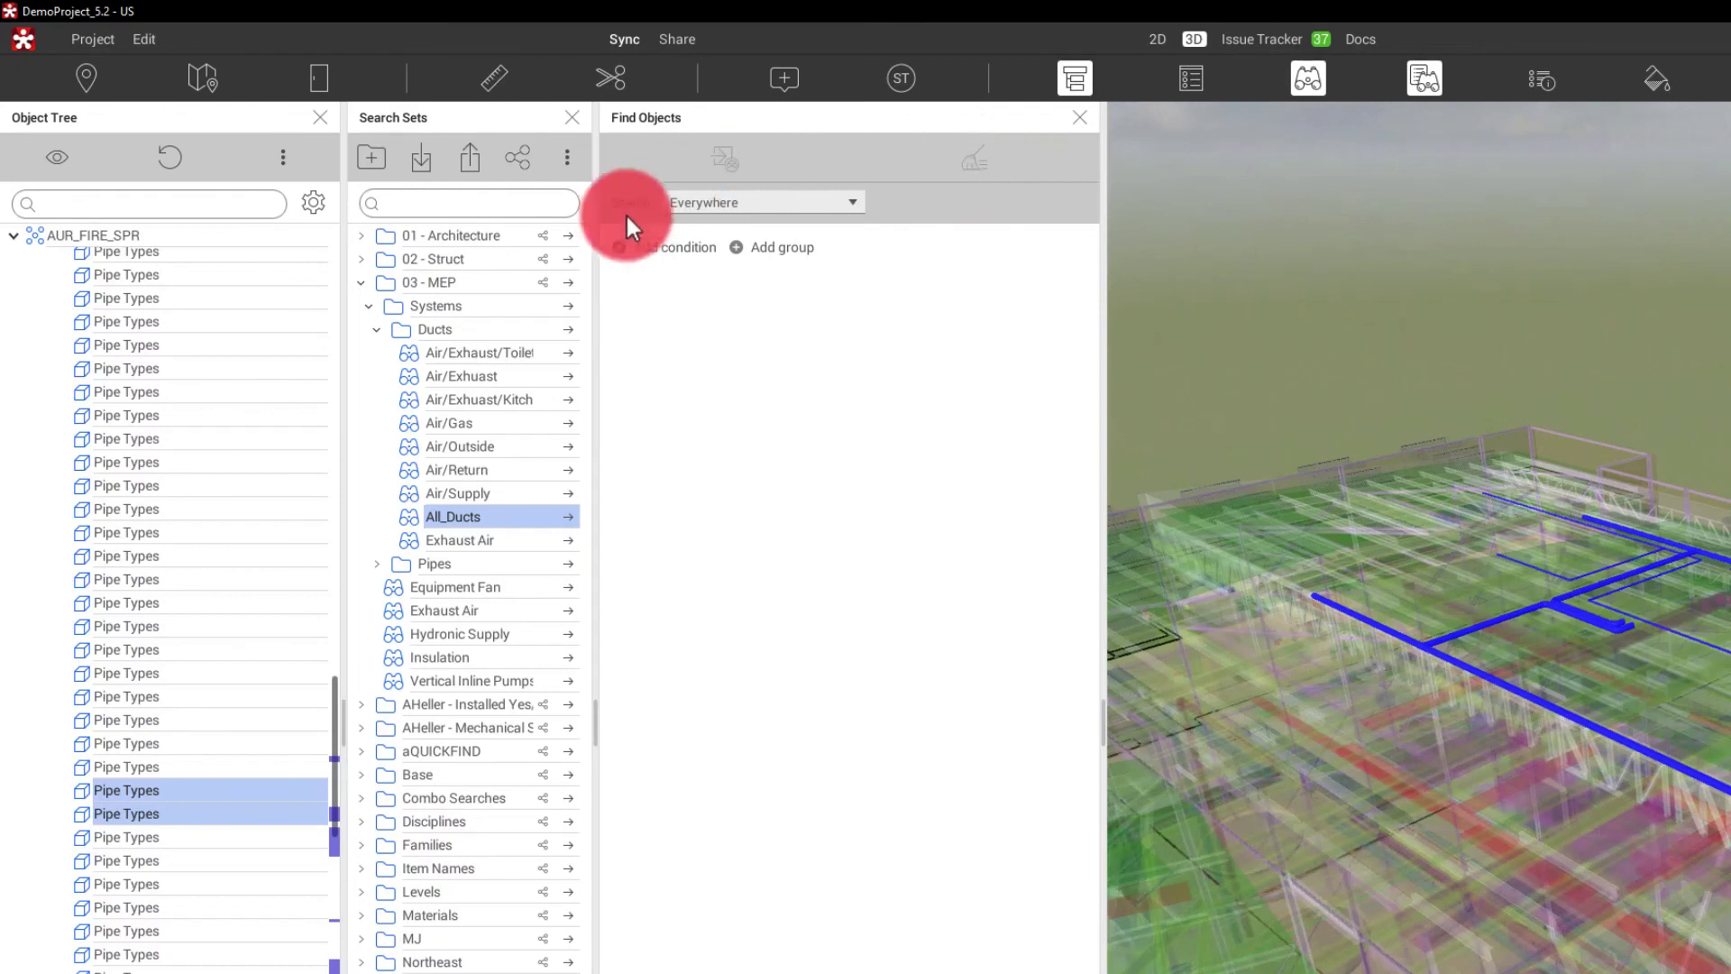
click(677, 248)
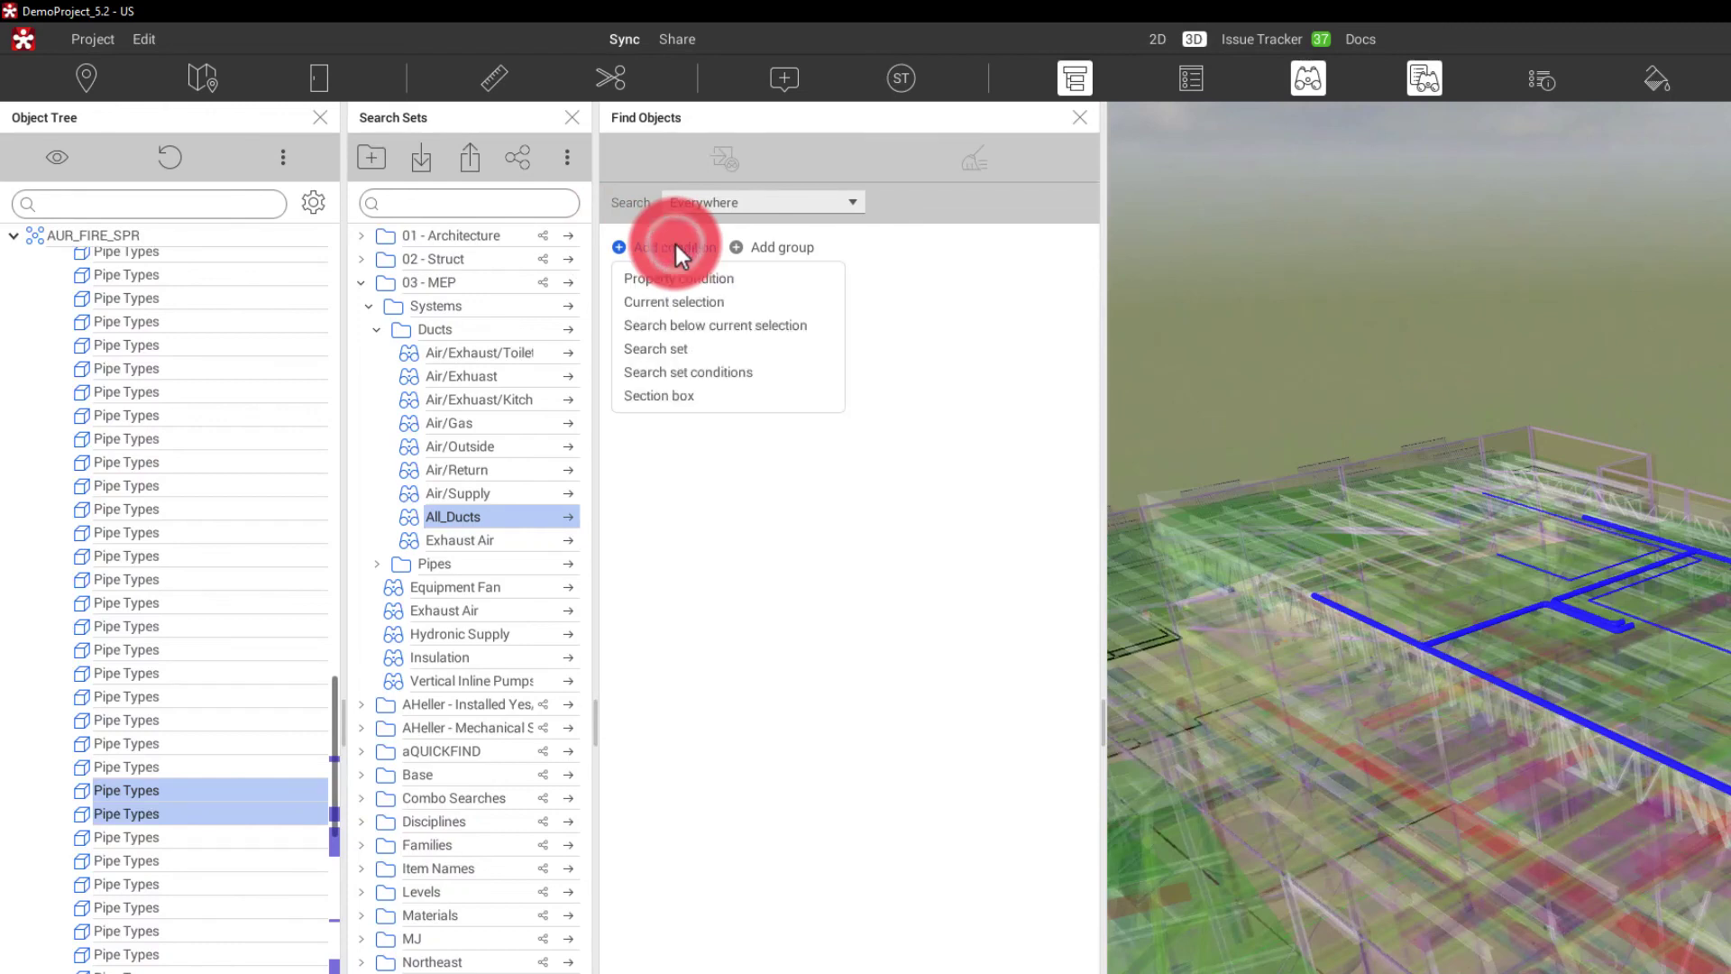